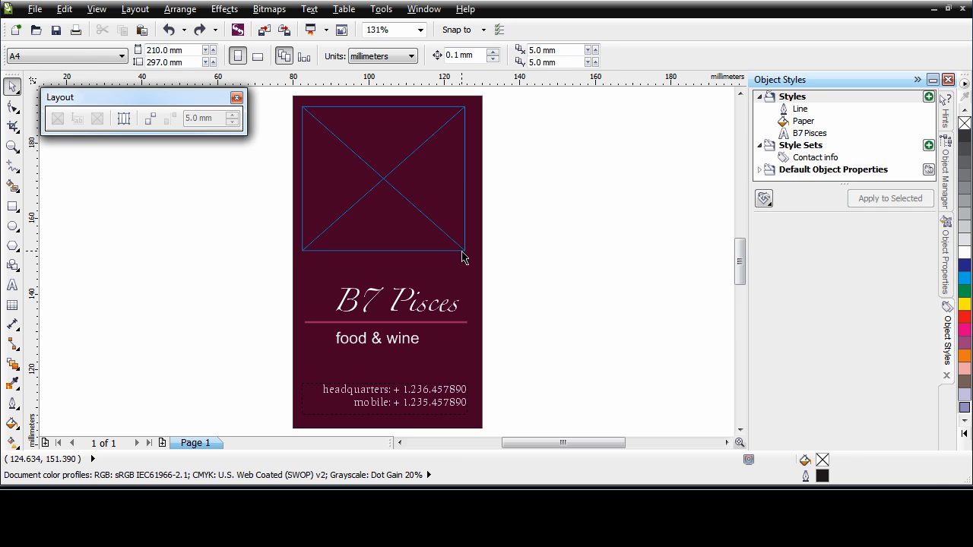
- Center the empty PowerClip frame horizontally on the dark card background
{"action": "left_click", "coordinate": [461, 252]}
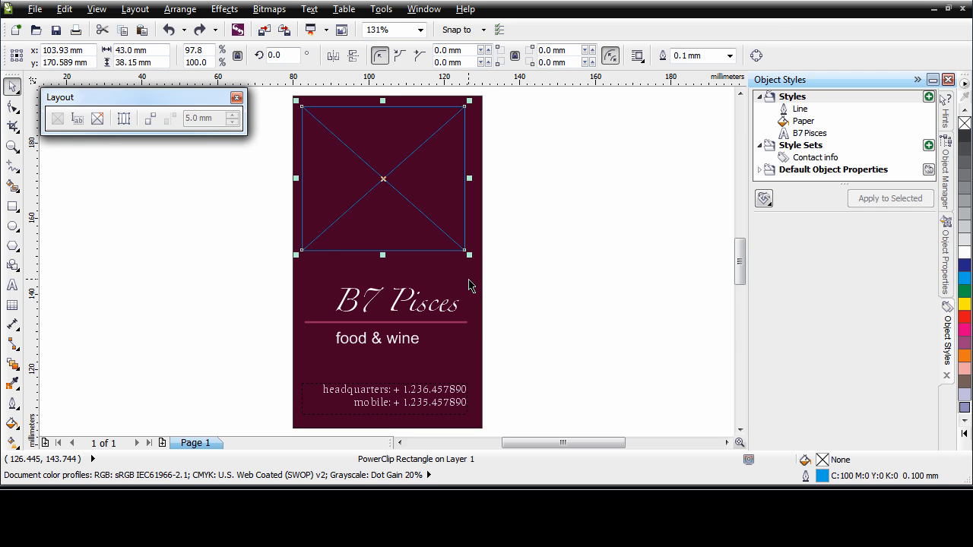
{"action": "left_click", "coordinate": [469, 286], "text": "shift"}
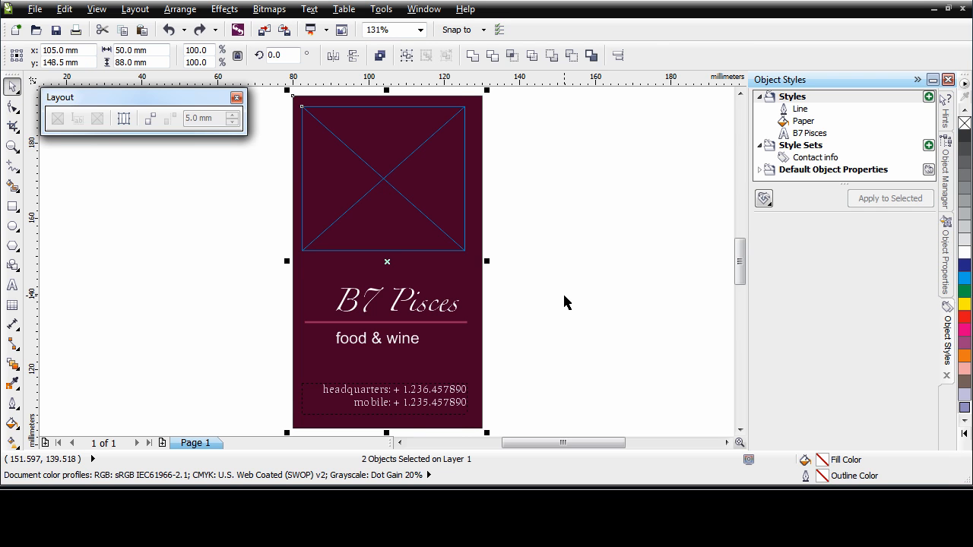
{"action": "key", "text": "c"}
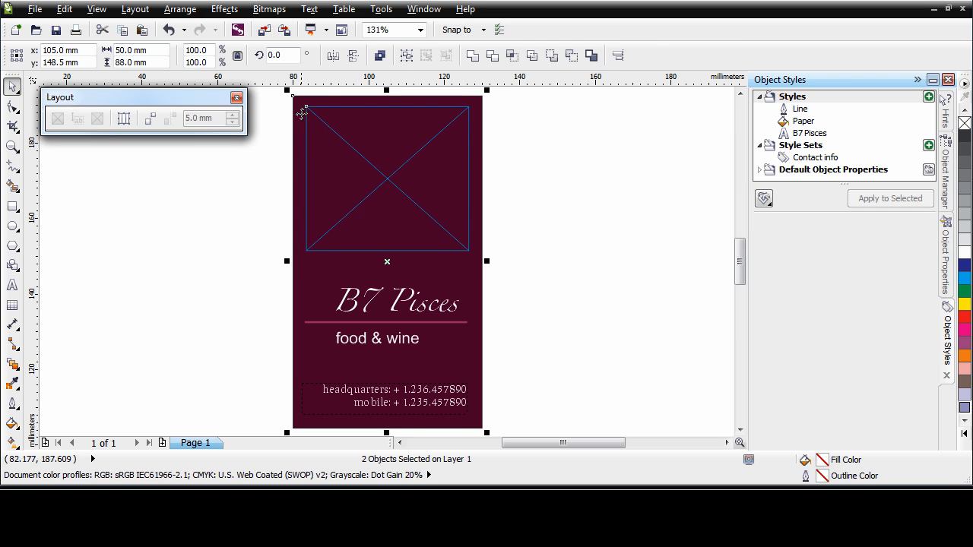
{"action": "left_click", "coordinate": [556, 283]}
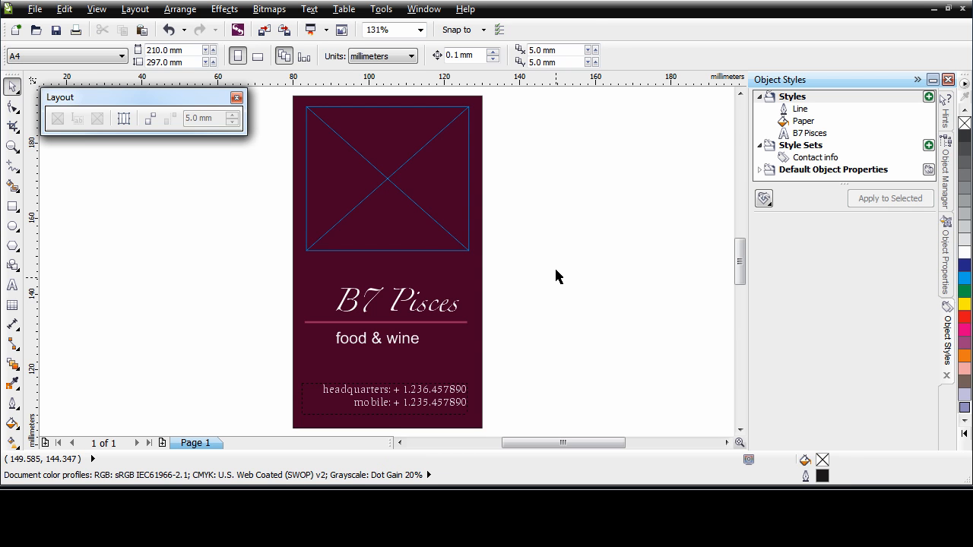
- Place b7_logo_onecolor.cdr from the Tray into the empty PowerClip frame and fit the contents proportionally
{"action": "left_click", "coordinate": [423, 9]}
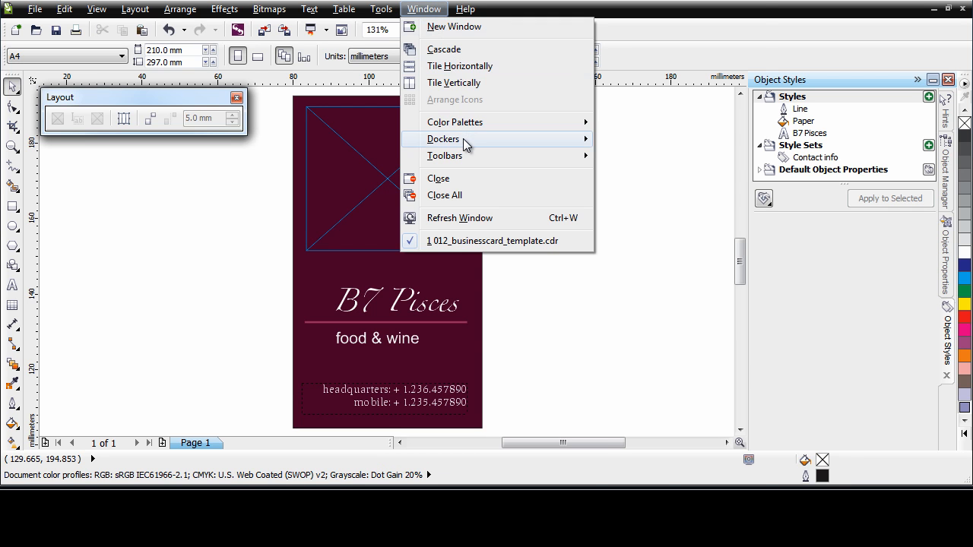
{"action": "mouse_move", "coordinate": [463, 138]}
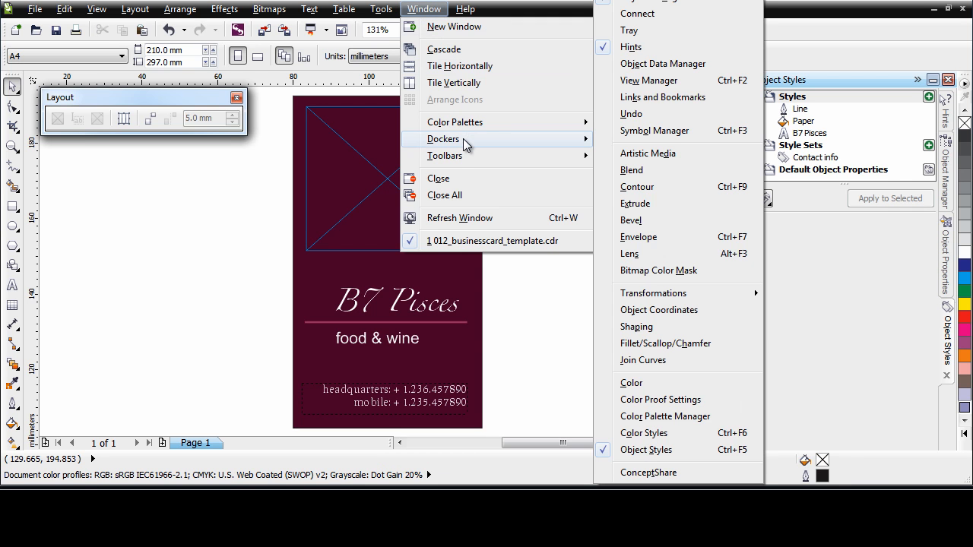
{"action": "left_click", "coordinate": [662, 30]}
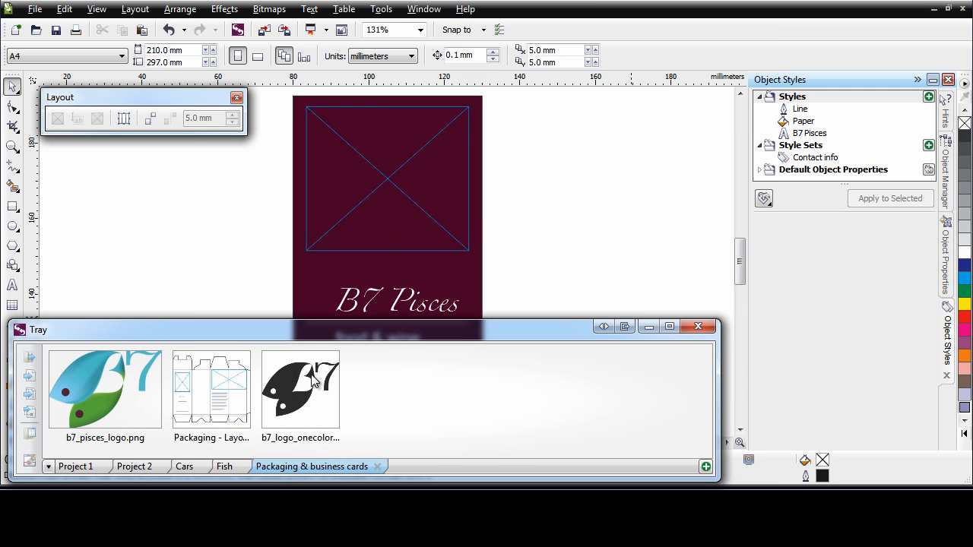
{"action": "mouse_move", "coordinate": [312, 401]}
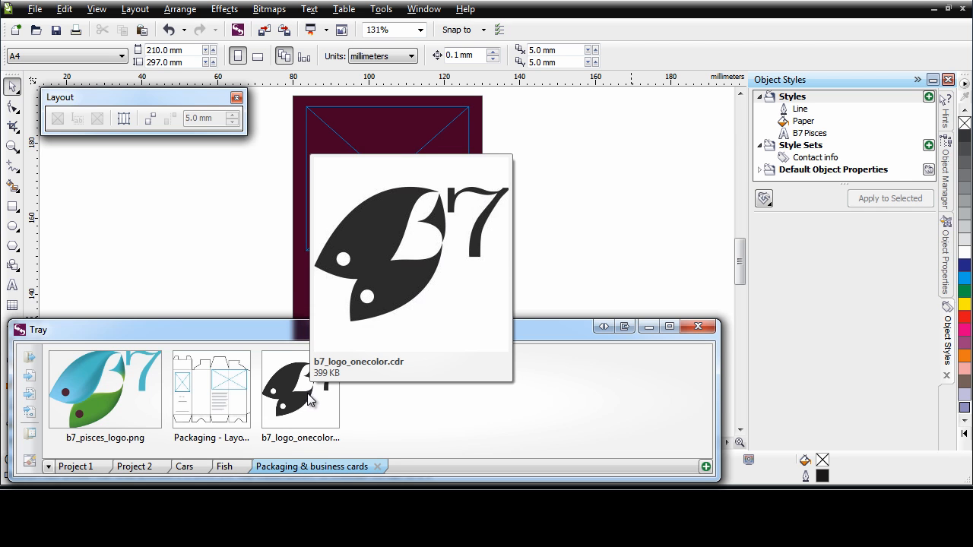
{"action": "left_click_drag", "start_coordinate": [312, 401], "coordinate": [387, 175]}
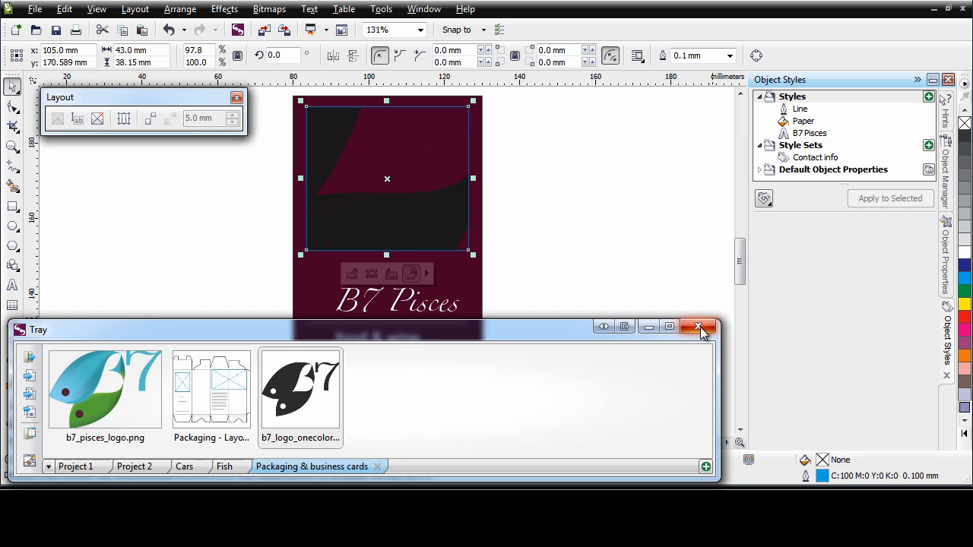
{"action": "left_click", "coordinate": [699, 328]}
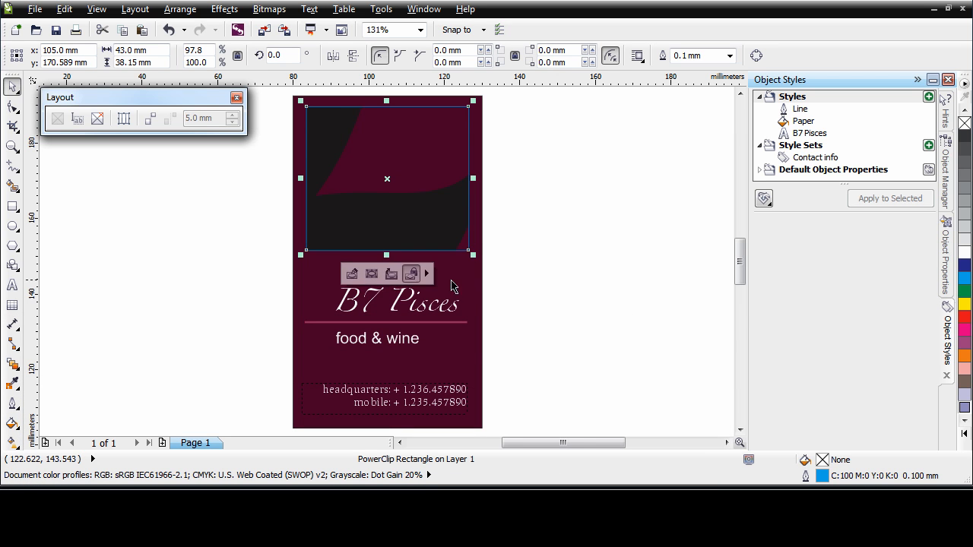
{"action": "left_click", "coordinate": [427, 275]}
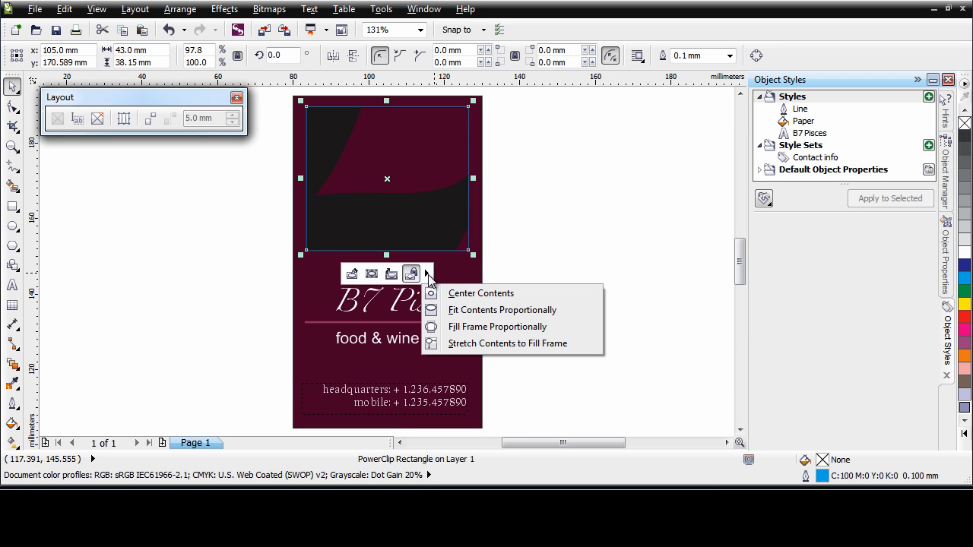
{"action": "left_click", "coordinate": [532, 311]}
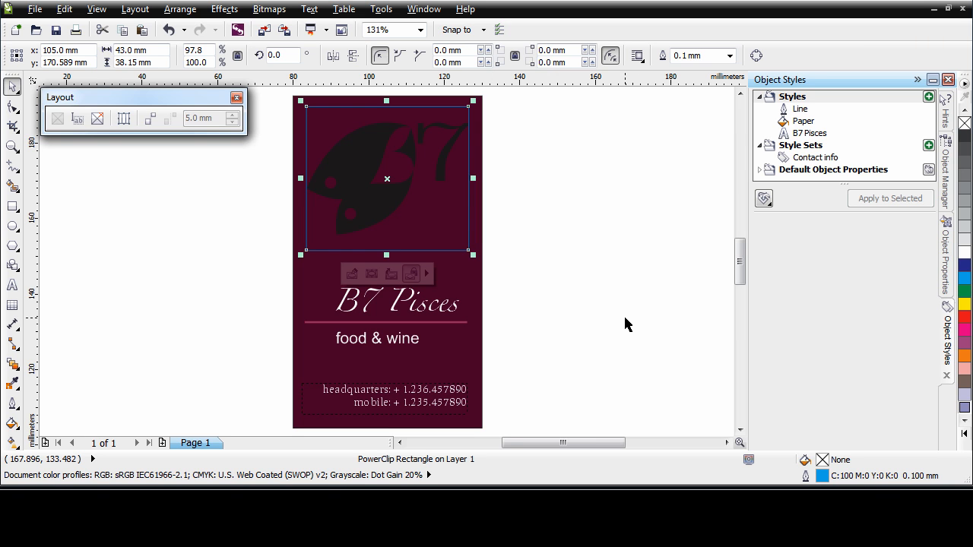
- Edit the PowerClip contents and fill the fish shape of the logo with light lavender C:20 M:20 Y:0 K:0
{"action": "double_click", "coordinate": [384, 209]}
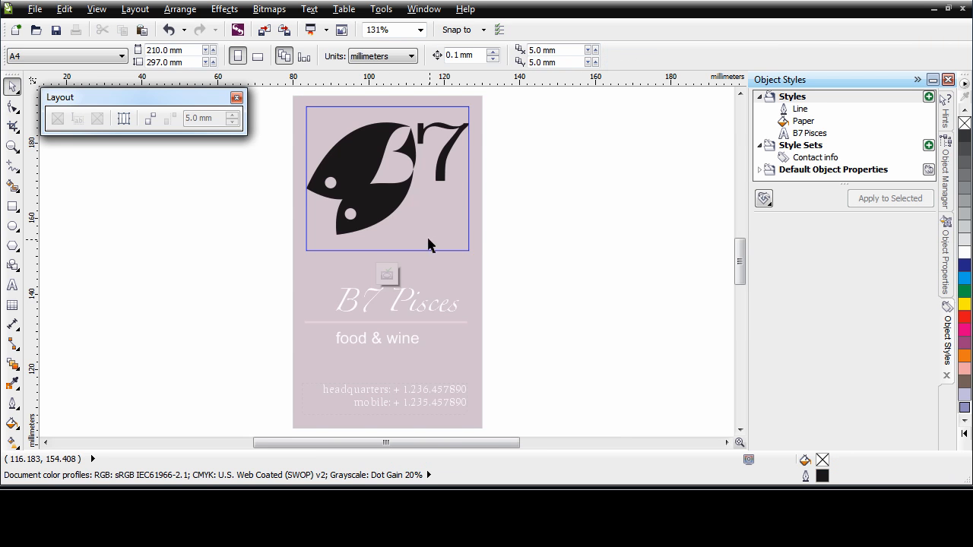
{"action": "left_click", "coordinate": [402, 197]}
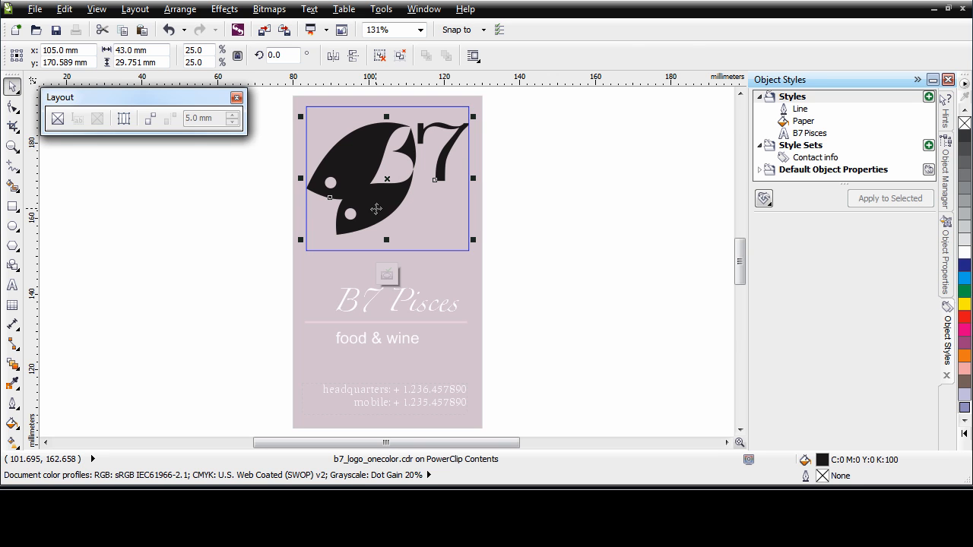
{"action": "left_click", "coordinate": [375, 209], "text": "ctrl"}
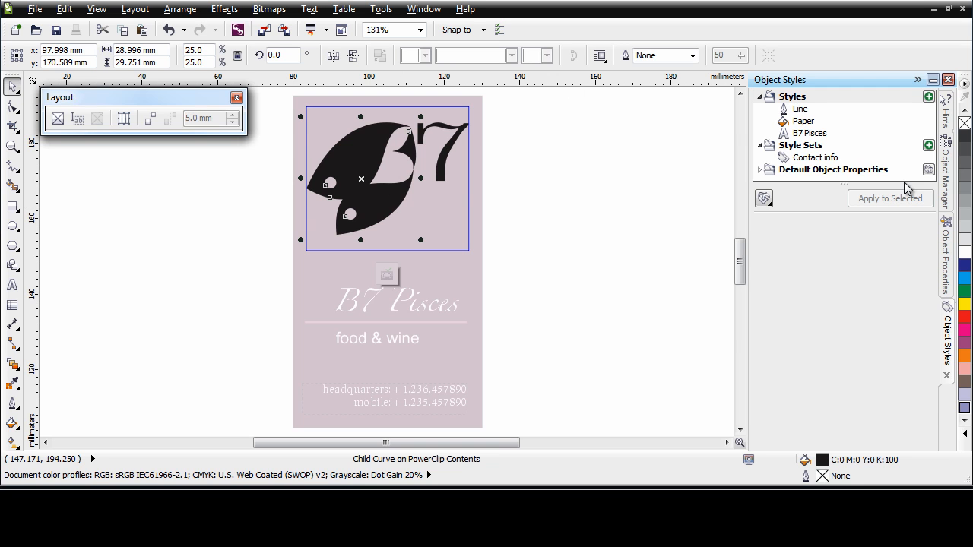
{"action": "left_click", "coordinate": [964, 397]}
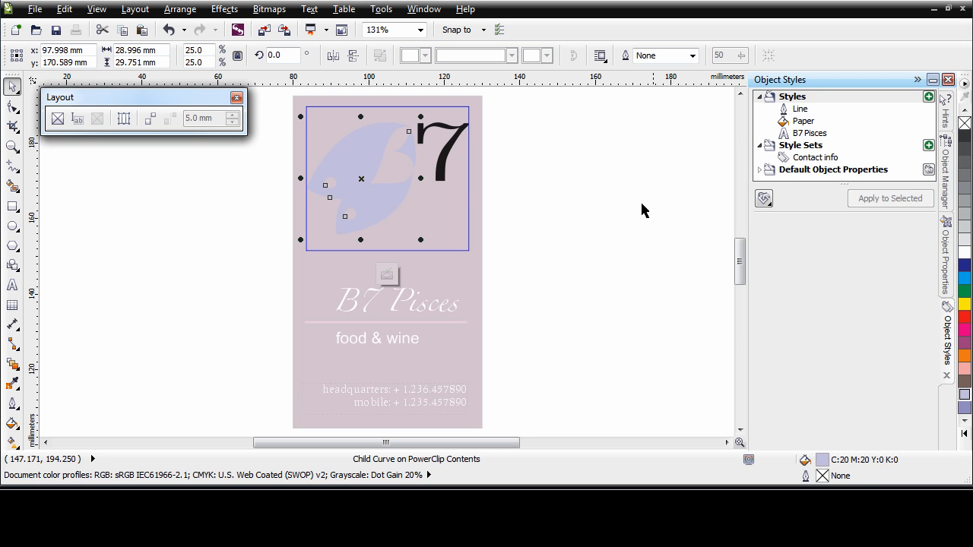
- Fill the logo's number 7 with C:40 M:40 Y:0 K:0 and finish editing the PowerClip contents
{"action": "left_click", "coordinate": [443, 178], "text": "ctrl"}
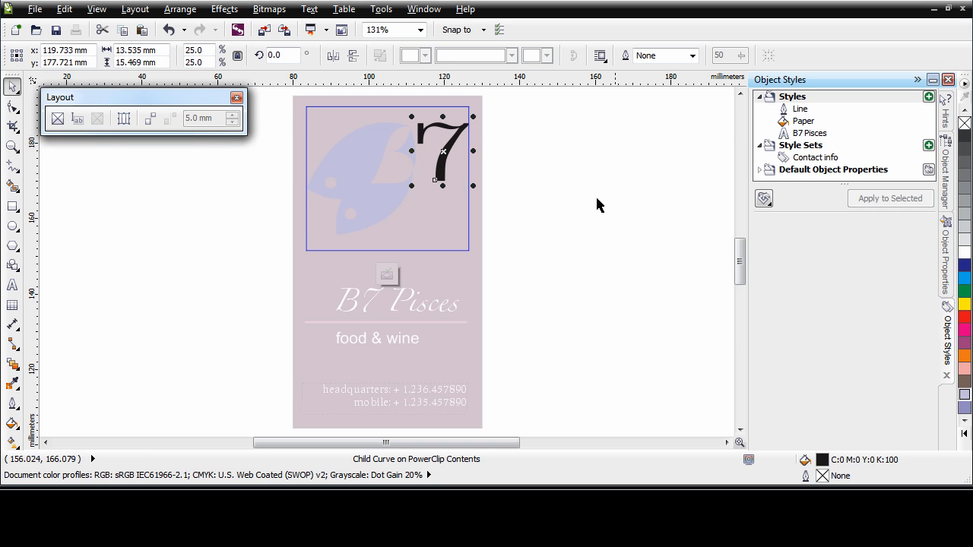
{"action": "left_click", "coordinate": [963, 408]}
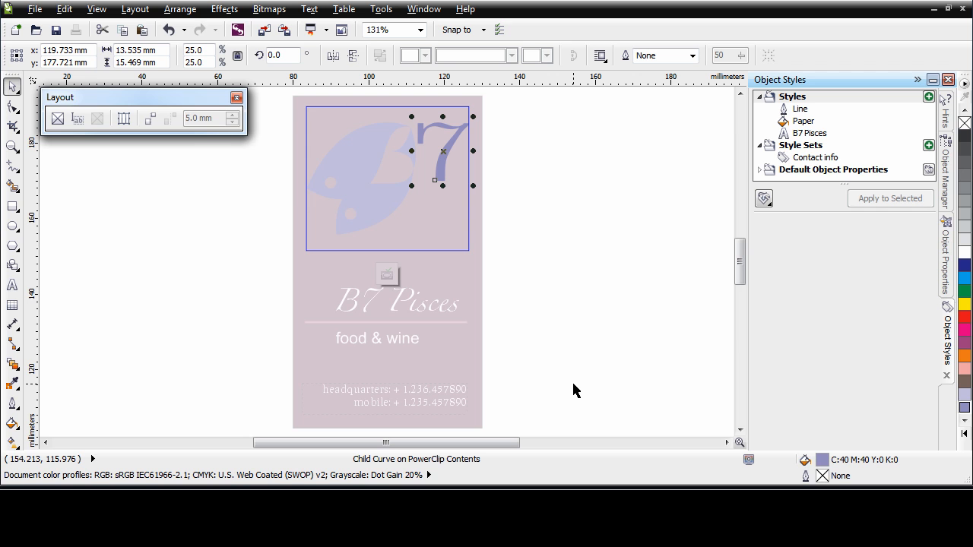
{"action": "left_click", "coordinate": [387, 274]}
{"action": "left_click", "coordinate": [531, 361]}
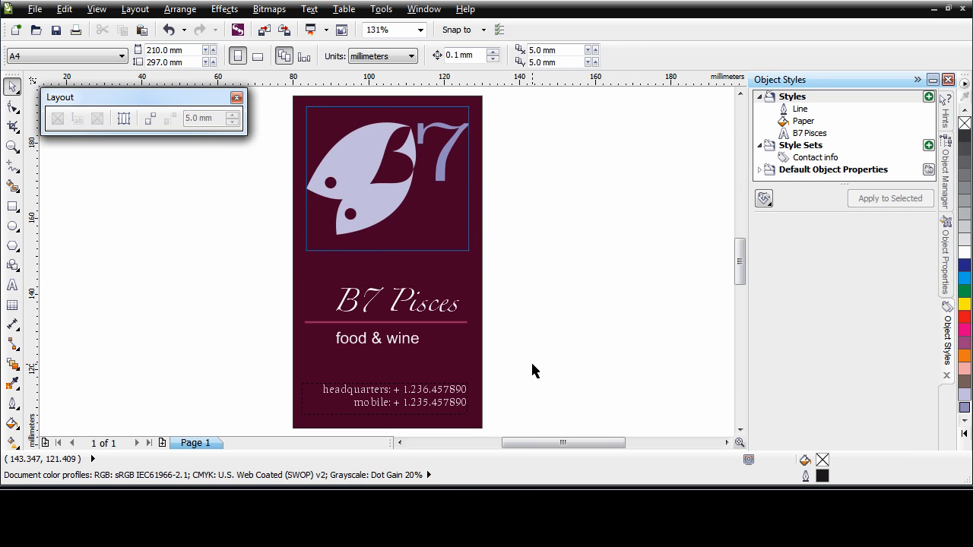
- Right-align the card's title, line, tagline and contact text, and move them flush with the logo frame's right edge
{"action": "left_click_drag", "start_coordinate": [527, 261], "coordinate": [210, 434]}
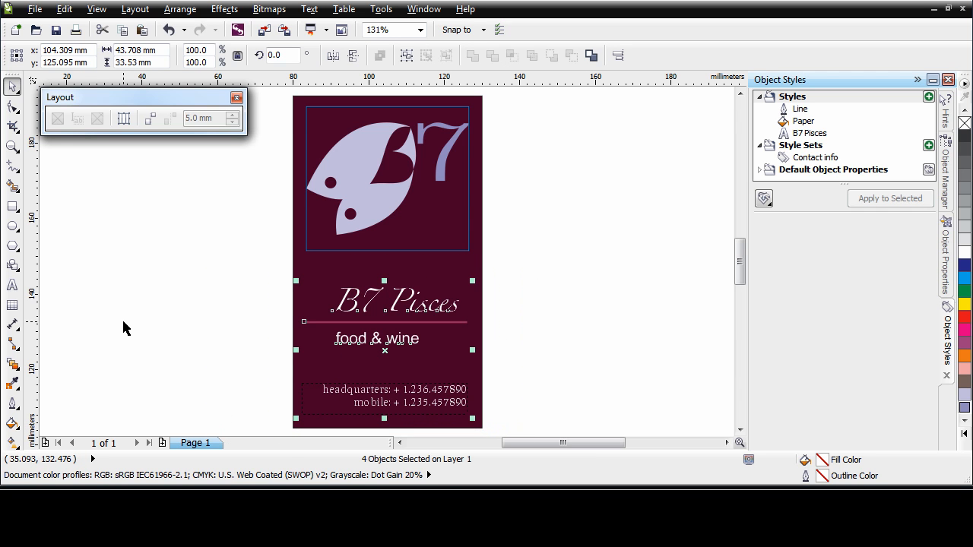
{"action": "key", "text": "r"}
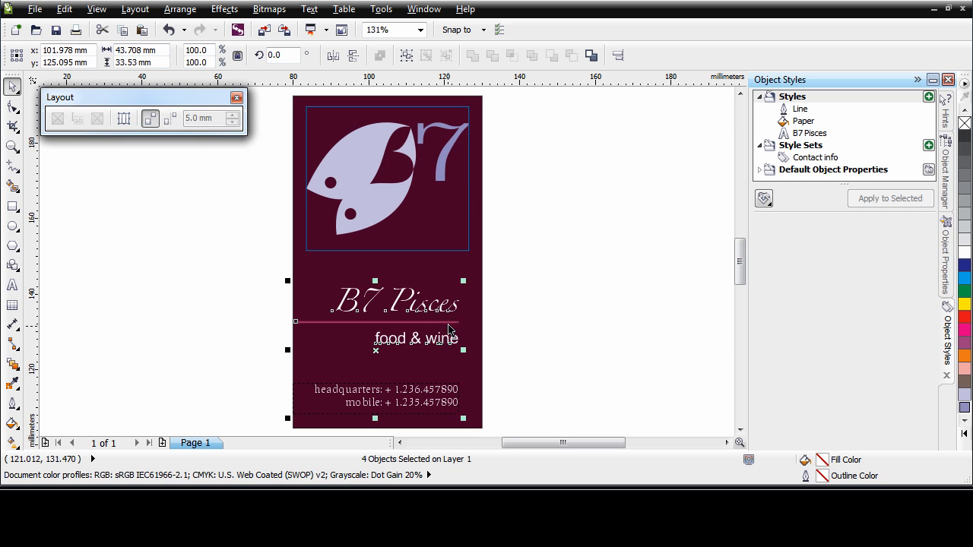
{"action": "left_click_drag", "start_coordinate": [443, 322], "coordinate": [452, 321]}
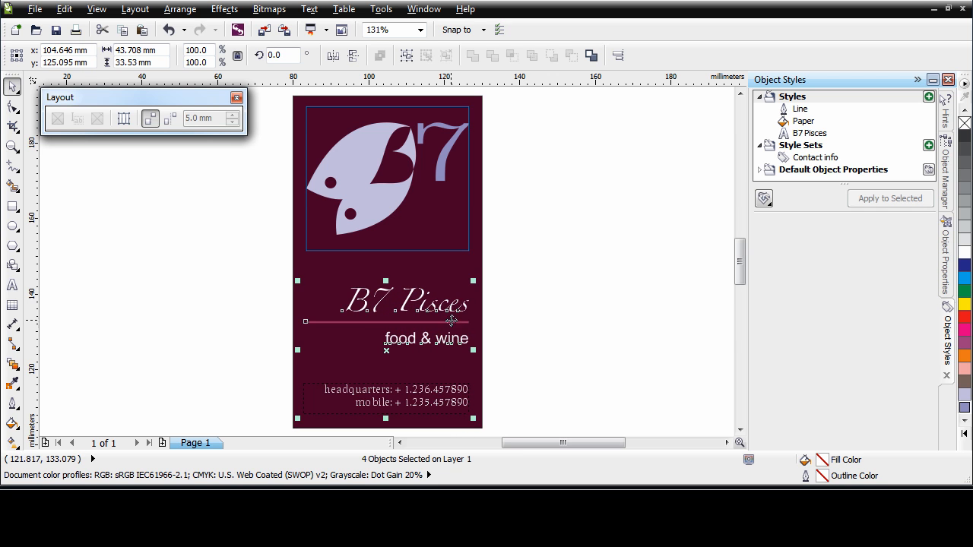
{"action": "left_click", "coordinate": [558, 353]}
- Remove the blue outline from the logo's PowerClip frame
{"action": "left_click", "coordinate": [402, 165]}
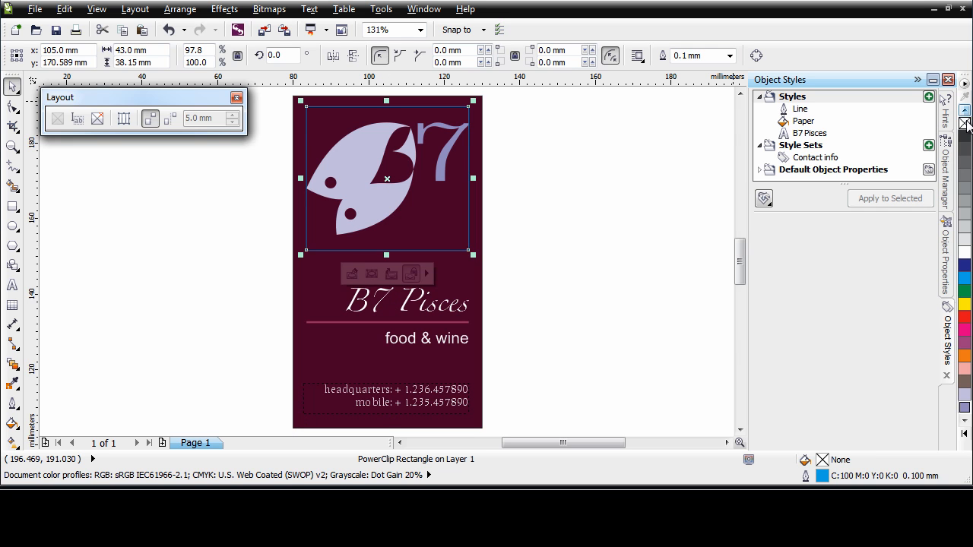
{"action": "right_click", "coordinate": [966, 124]}
{"action": "left_click", "coordinate": [599, 285]}
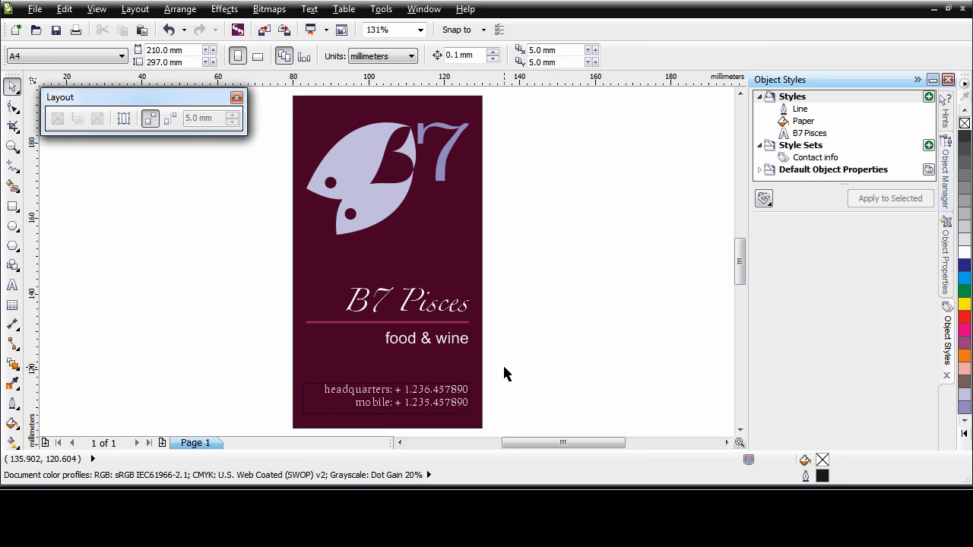
- Duplicate the whole business card to the right of the original, centered at about X 161 mm
{"action": "key", "text": "F4"}
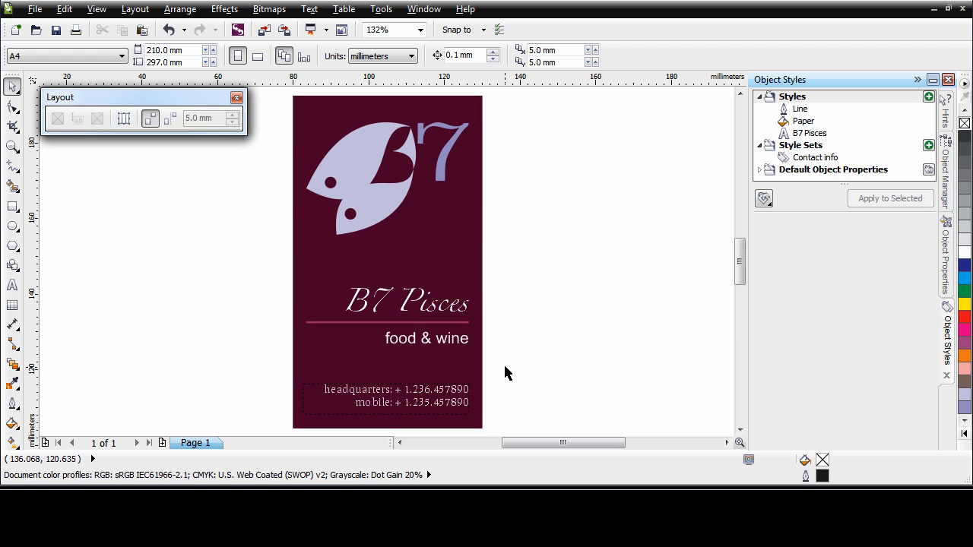
{"action": "left_click_drag", "start_coordinate": [516, 92], "coordinate": [254, 457]}
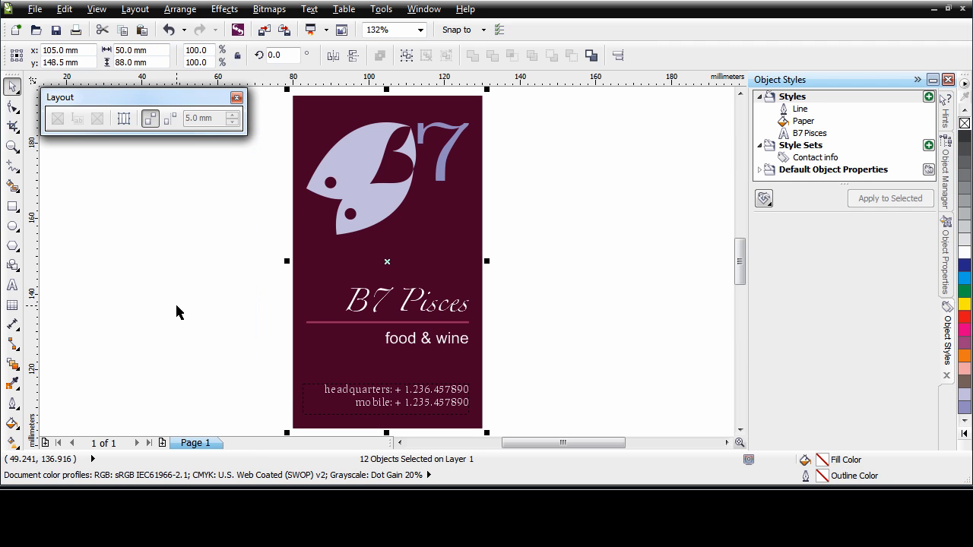
{"action": "left_click_drag", "start_coordinate": [387, 263], "coordinate": [600, 262]}
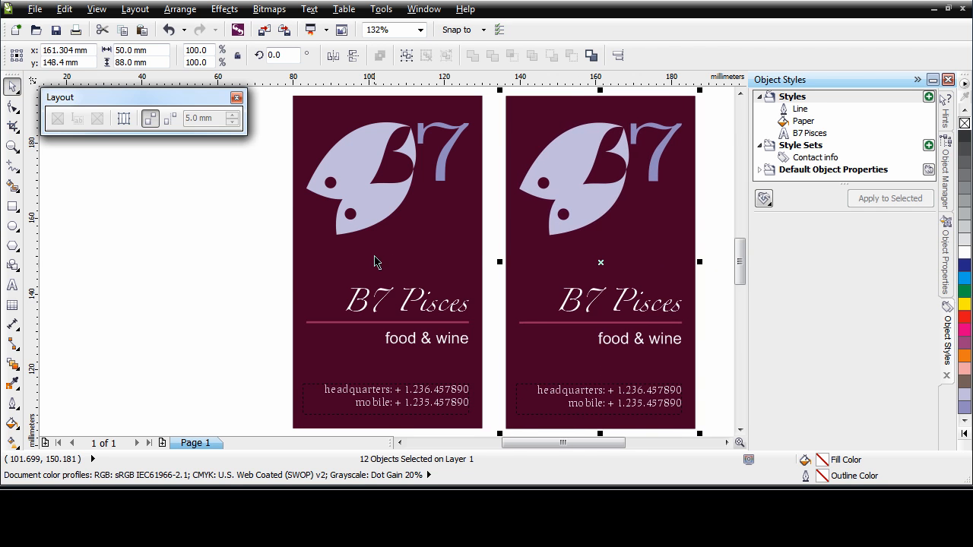
{"action": "left_click", "coordinate": [493, 217]}
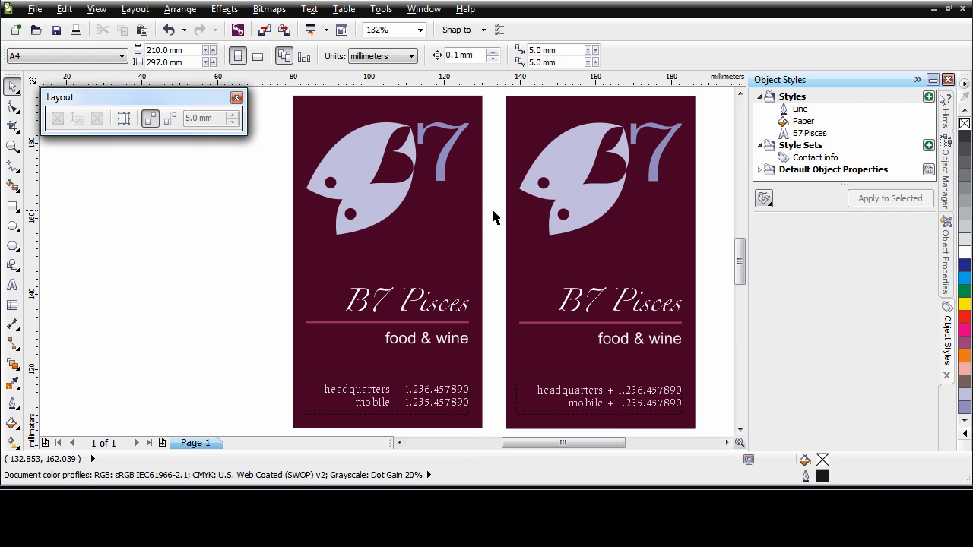
- Duplicate the original card to its left and nudge the copy until it is centered at about X 48.4 mm
{"action": "left_click", "coordinate": [416, 263]}
{"action": "left_click_drag", "start_coordinate": [386, 263], "coordinate": [171, 261]}
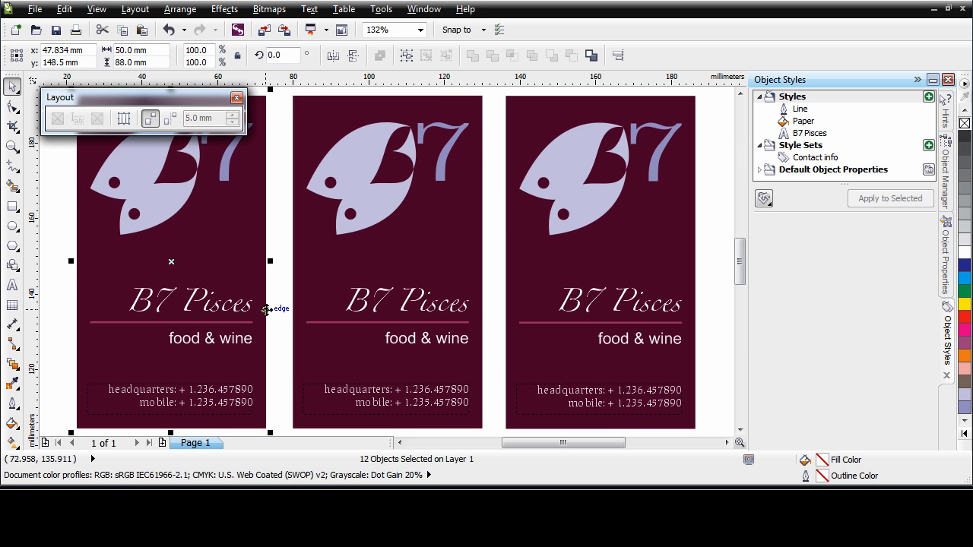
{"action": "key", "text": "Right"}
{"action": "key", "text": "Right"}
{"action": "key", "text": "Right"}
{"action": "key", "text": "Right"}
{"action": "key", "text": "Right"}
{"action": "key", "text": "Right"}
{"action": "key", "text": "Right"}
{"action": "key", "text": "Left"}
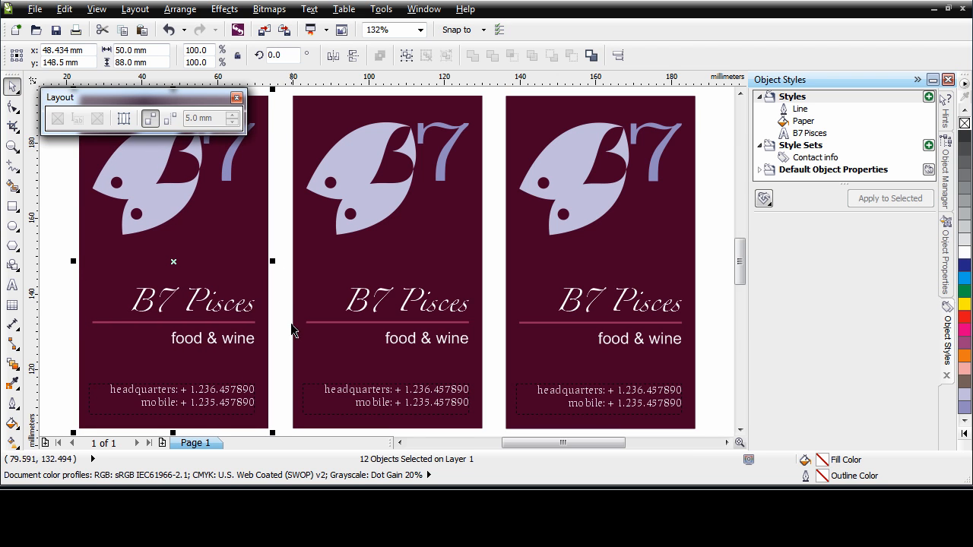
- Turn off the alignment guides, close the Layout toolbar and deselect the card copy
{"action": "left_click", "coordinate": [149, 118]}
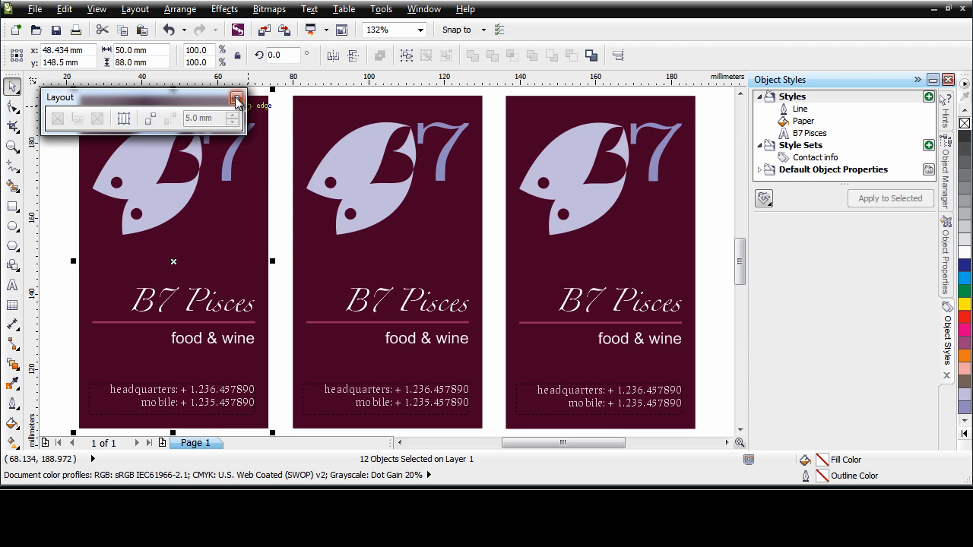
{"action": "left_click", "coordinate": [236, 99]}
{"action": "left_click", "coordinate": [717, 186]}
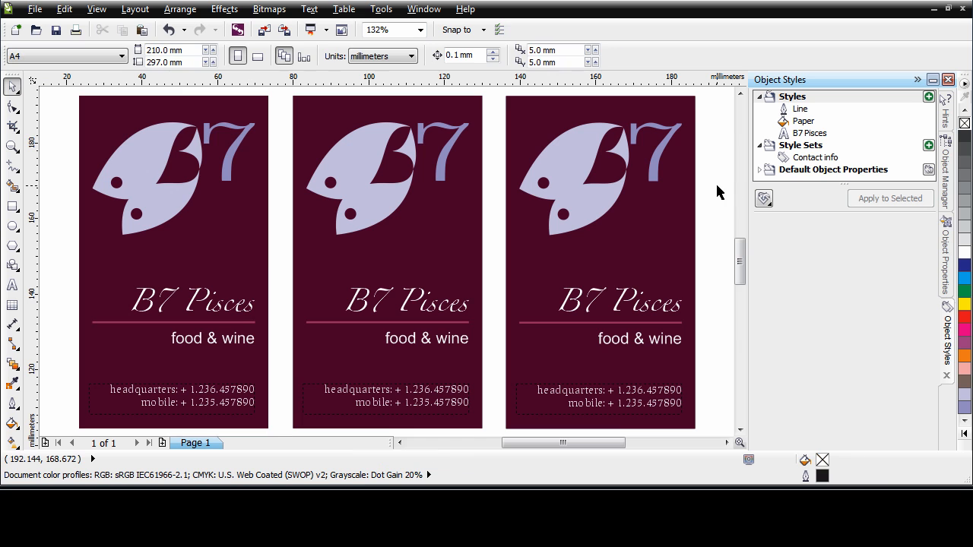
- Save the document and show the Color Styles docker
{"action": "left_click", "coordinate": [56, 32]}
{"action": "key", "text": "F4"}
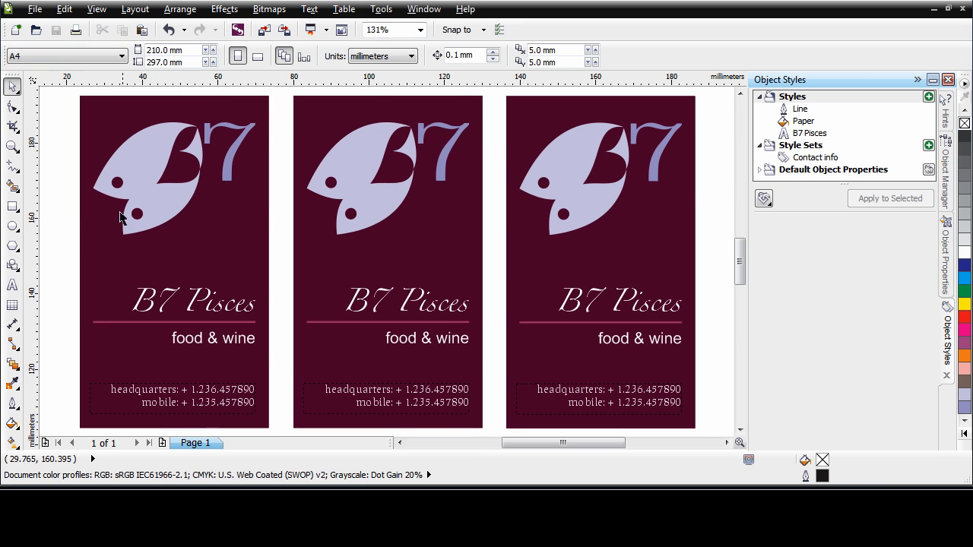
{"action": "left_click", "coordinate": [380, 11]}
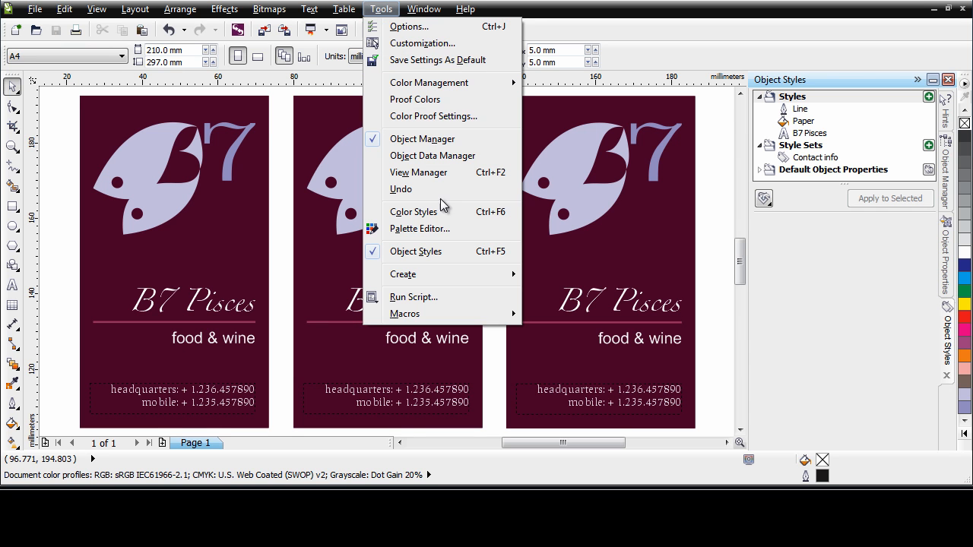
{"action": "left_click", "coordinate": [431, 219]}
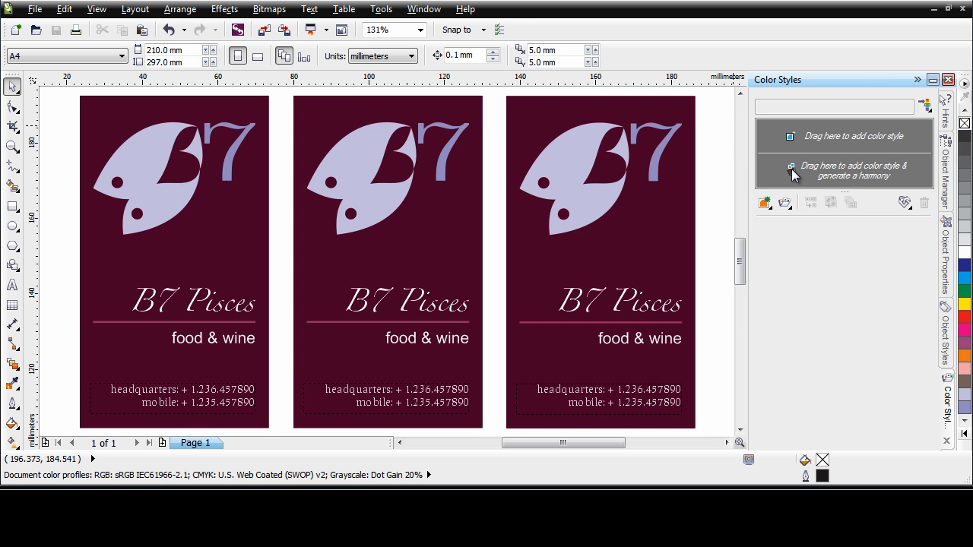
- Undo the last change and start creating color harmonies from all objects of the rightmost card
{"action": "key", "text": "ctrl+z"}
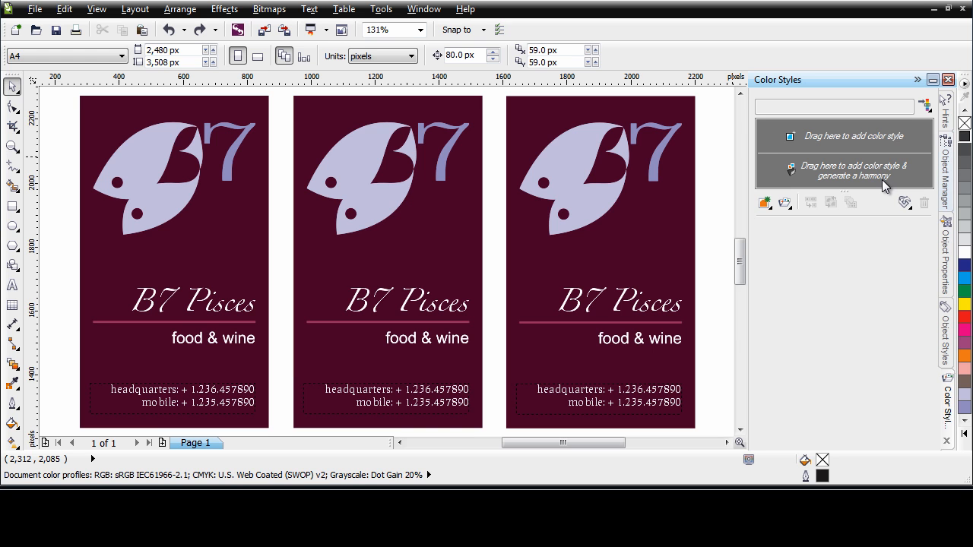
{"action": "left_click_drag", "start_coordinate": [717, 91], "coordinate": [499, 444]}
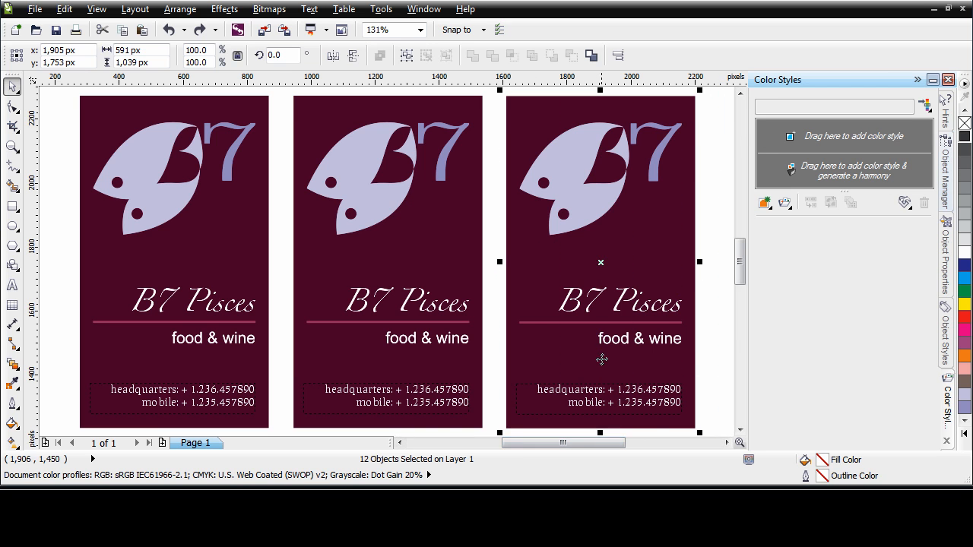
{"action": "left_click_drag", "start_coordinate": [515, 145], "coordinate": [830, 175]}
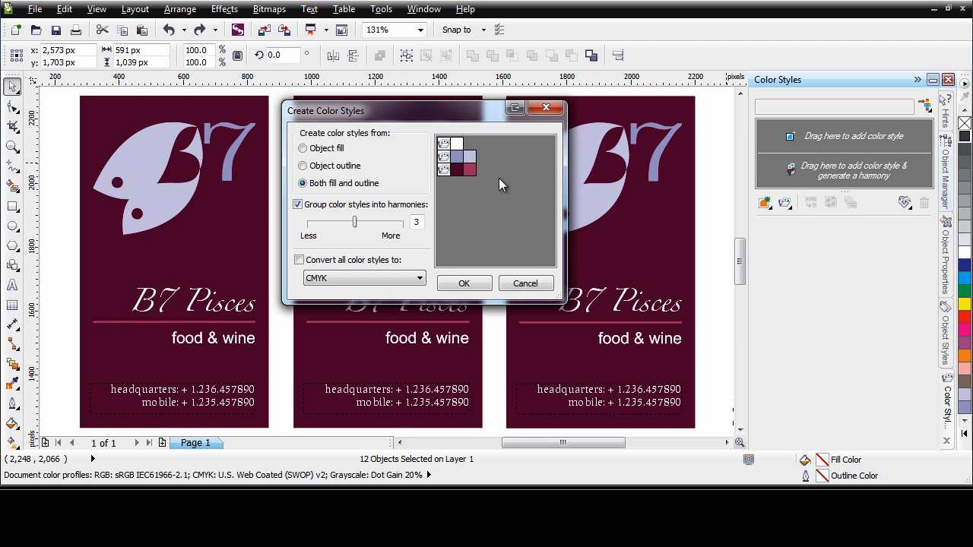
- Try grouping the color styles into four and three harmonies, and preview creating them from outlines only and fills only
{"action": "left_click_drag", "start_coordinate": [354, 221], "coordinate": [380, 231]}
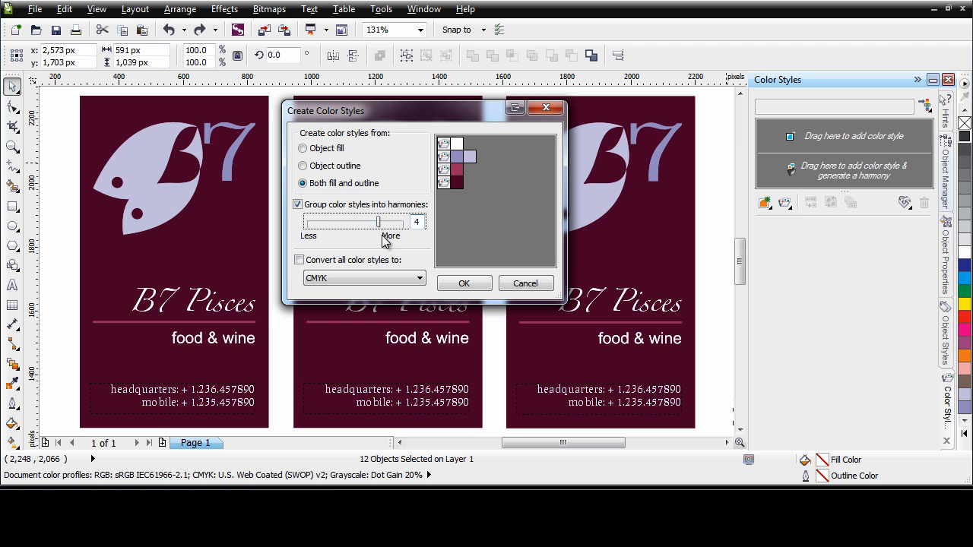
{"action": "left_click", "coordinate": [359, 221]}
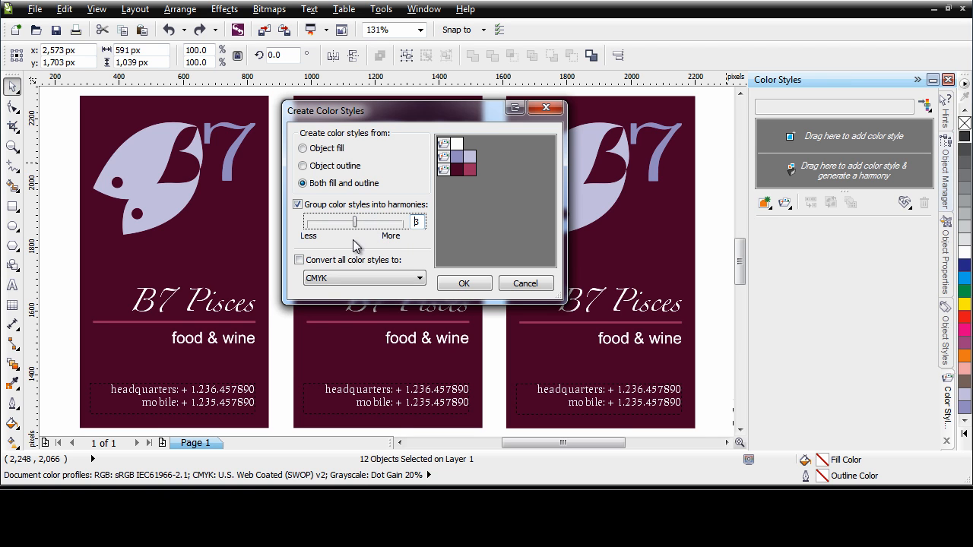
{"action": "left_click", "coordinate": [332, 173]}
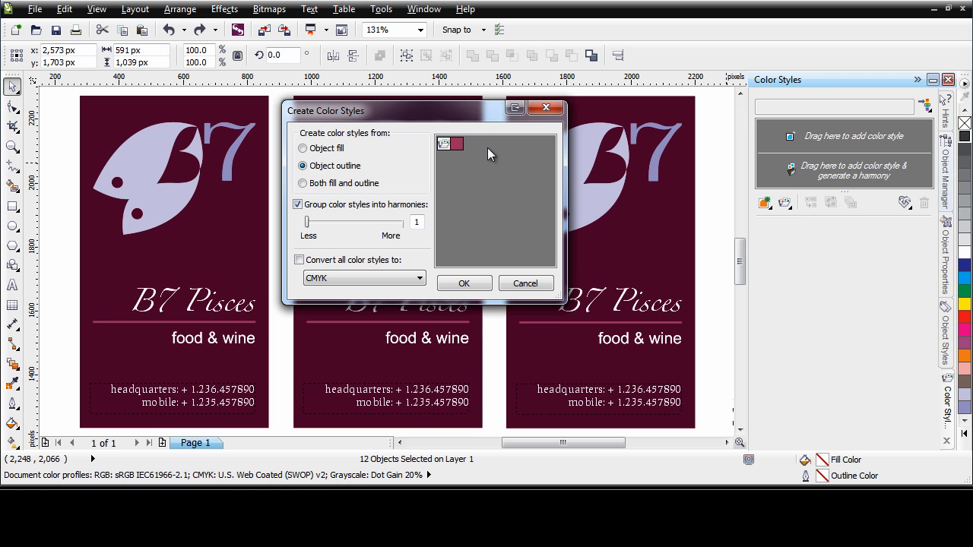
{"action": "left_click", "coordinate": [325, 150]}
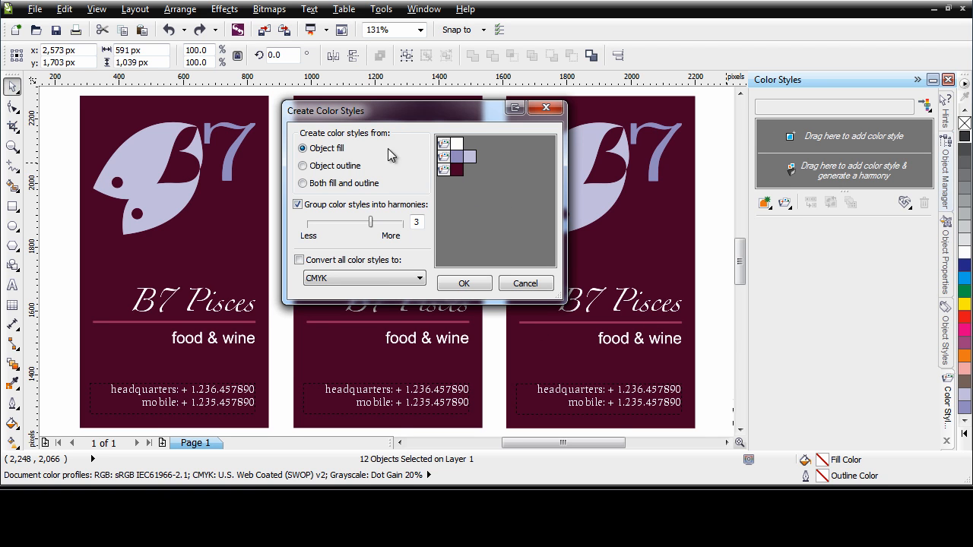
- Create the color styles from both fill and outline, grouped into 2 harmonies, without converting their color mode
{"action": "left_click", "coordinate": [323, 189]}
{"action": "left_click_drag", "start_coordinate": [373, 225], "coordinate": [342, 227]}
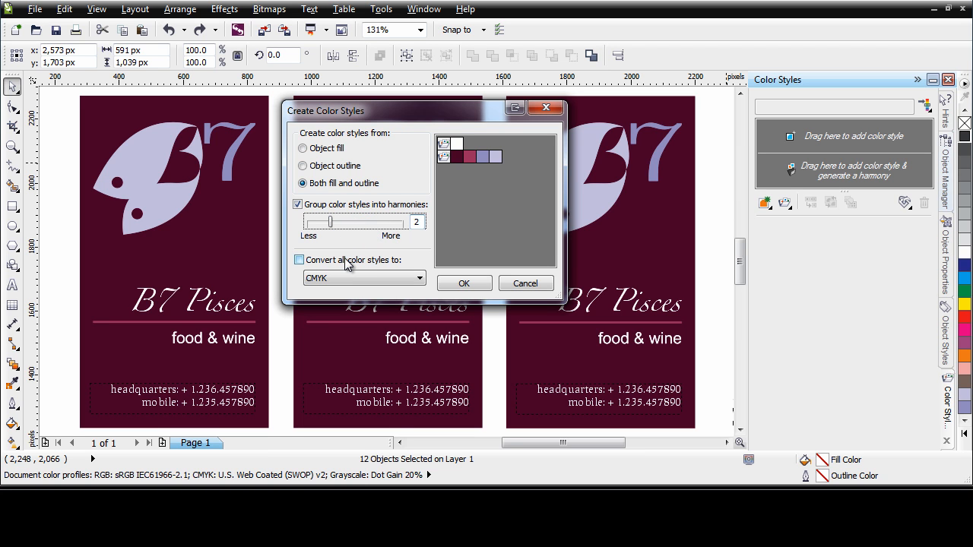
{"action": "left_click", "coordinate": [421, 281]}
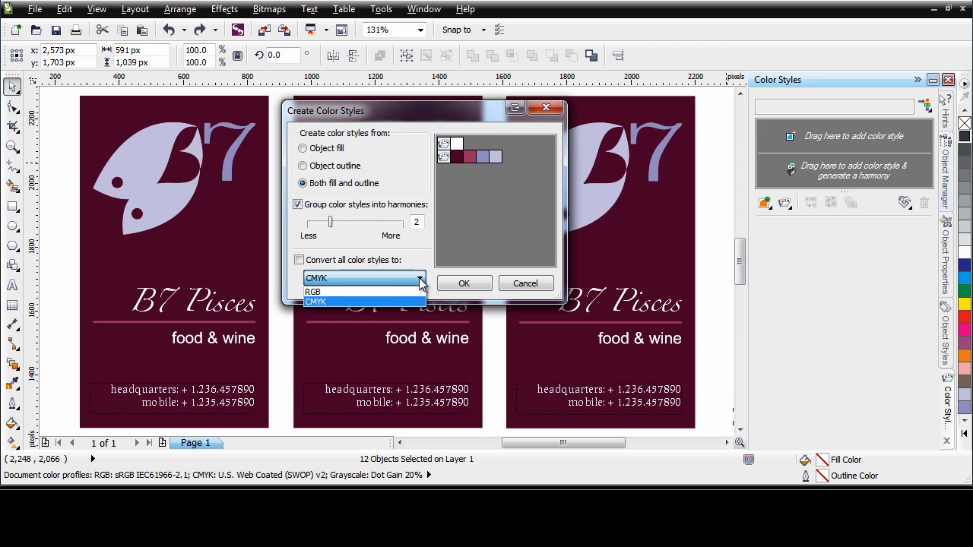
{"action": "left_click", "coordinate": [429, 264]}
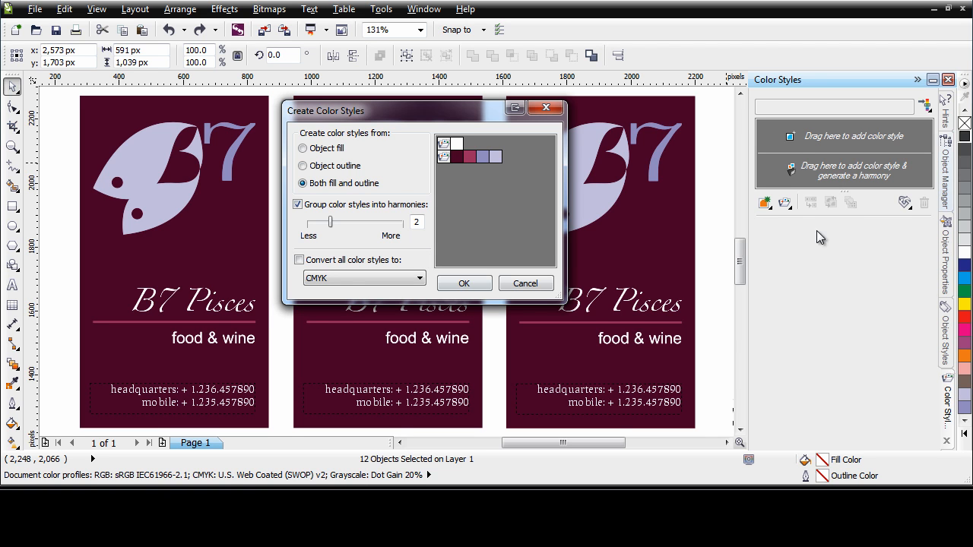
{"action": "left_click", "coordinate": [317, 262]}
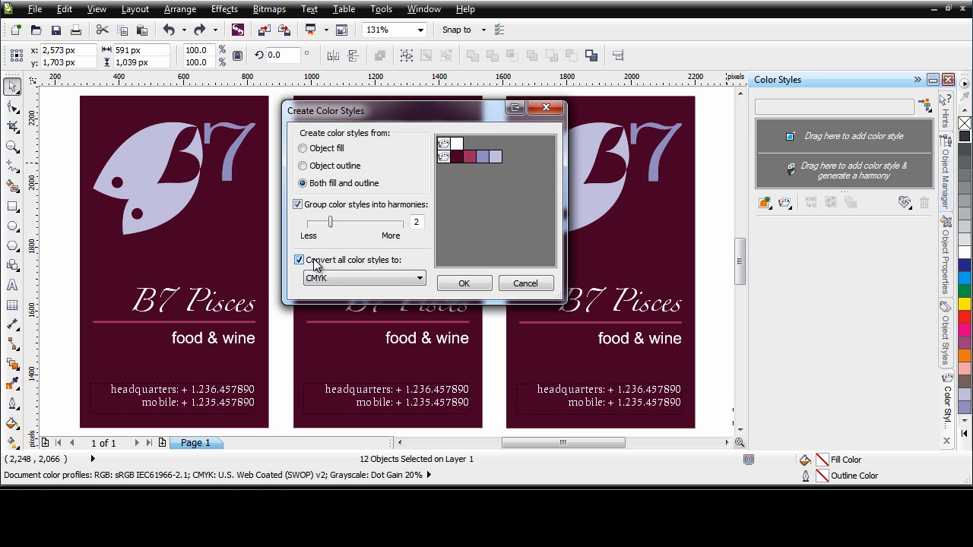
{"action": "left_click", "coordinate": [413, 281]}
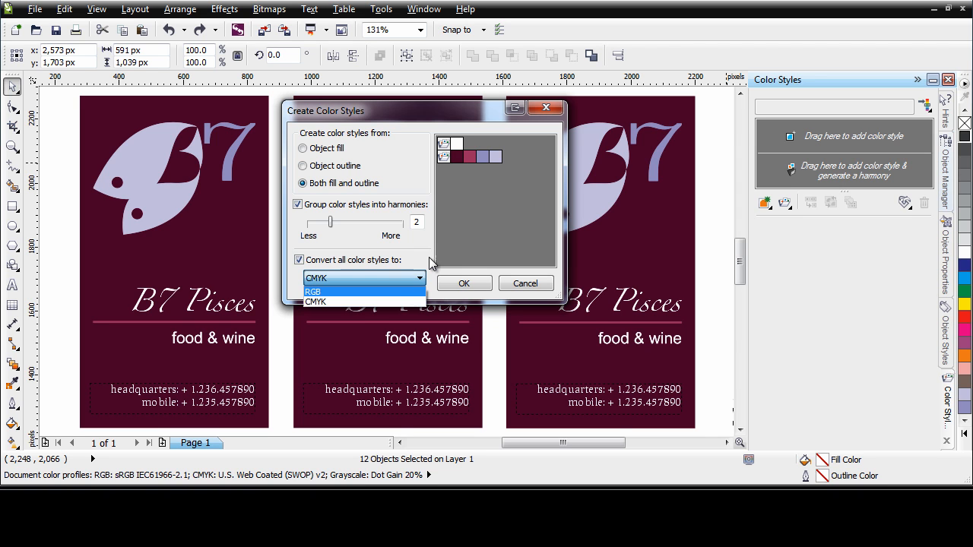
{"action": "left_click", "coordinate": [431, 264]}
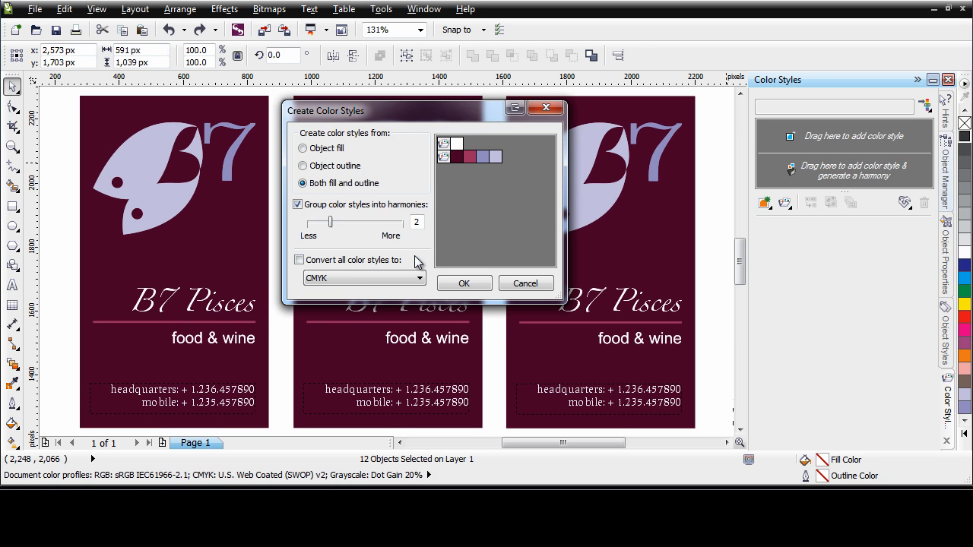
{"action": "left_click", "coordinate": [463, 283]}
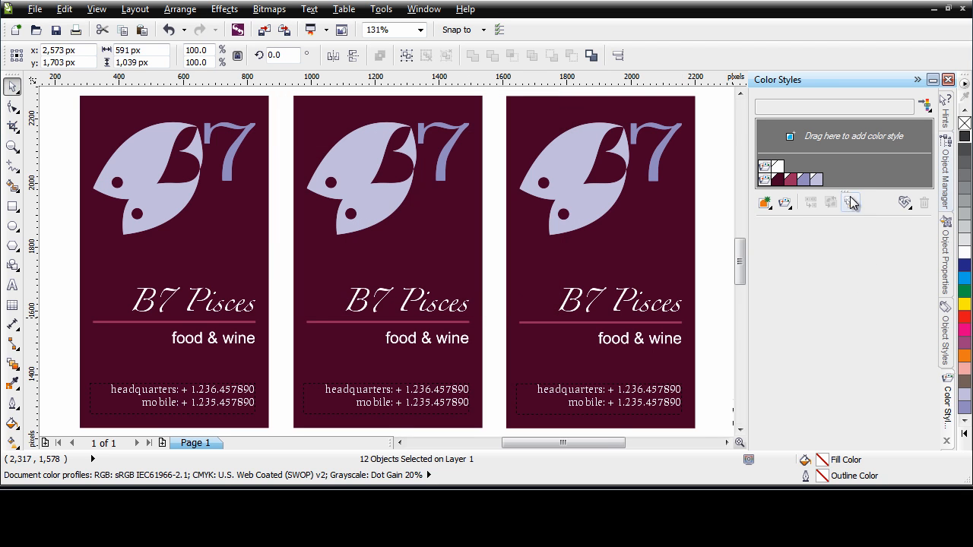
- Enlarge the color style list and show the white harmony and the four-color harmony in the Harmony Editor
{"action": "left_click_drag", "start_coordinate": [847, 188], "coordinate": [847, 204]}
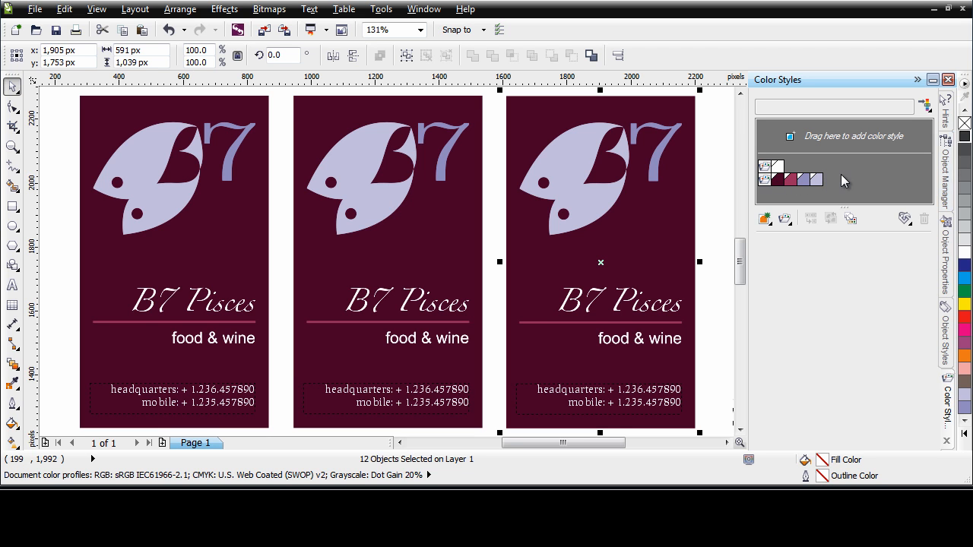
{"action": "left_click", "coordinate": [765, 172]}
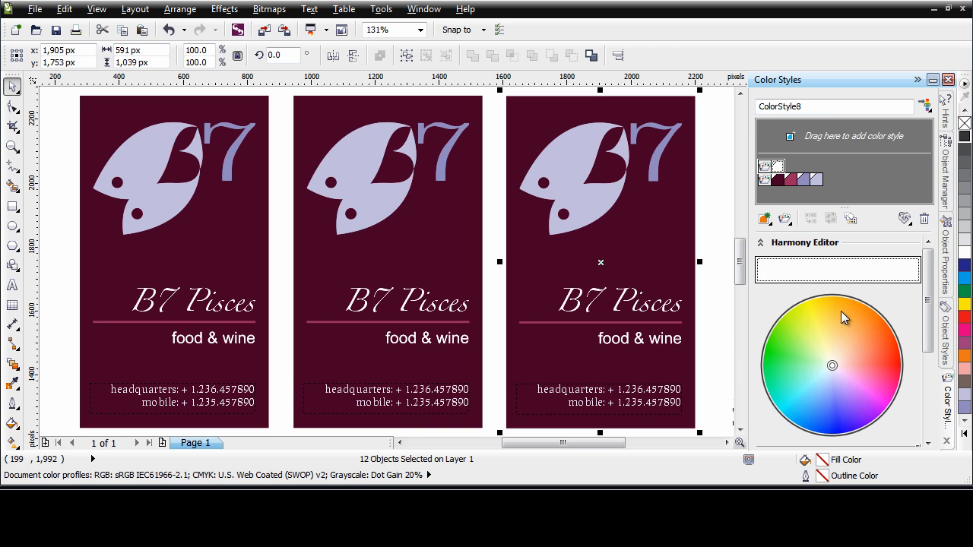
{"action": "left_click", "coordinate": [764, 183]}
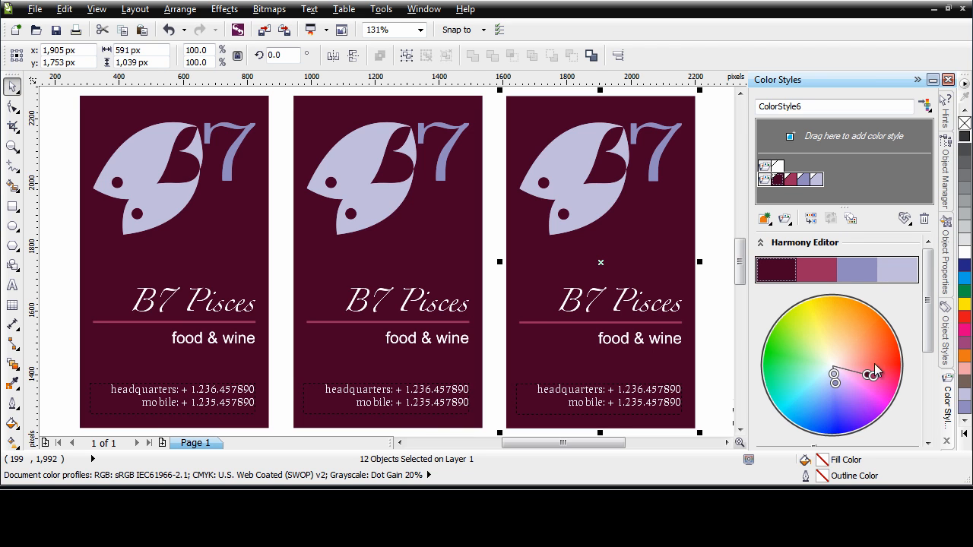
- Try recoloring the card's white text style to light blue, yellow-green and orange with the harmony color wheel
{"action": "left_click", "coordinate": [764, 167]}
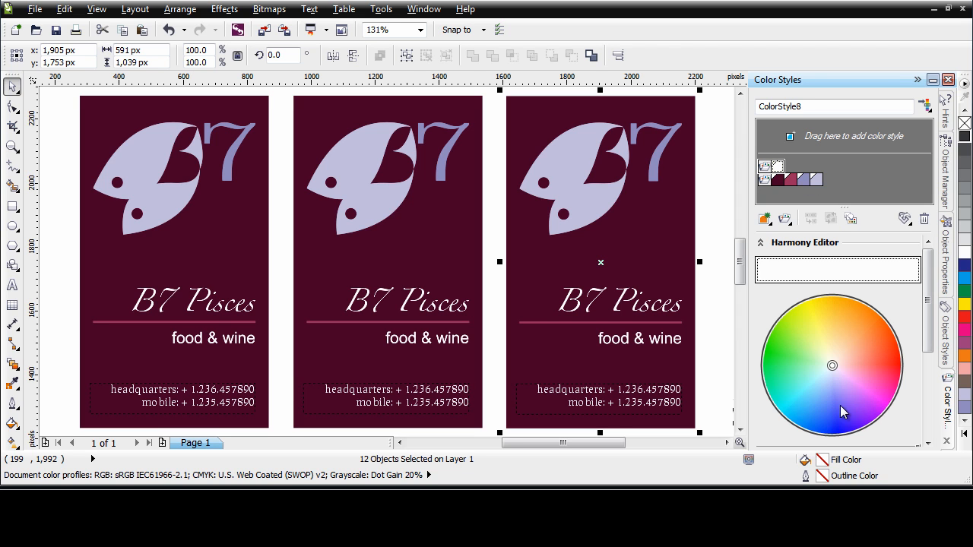
{"action": "mouse_move", "coordinate": [832, 368]}
{"action": "left_mouse_down"}
{"action": "mouse_move", "coordinate": [853, 329]}
{"action": "mouse_move", "coordinate": [885, 365]}
{"action": "mouse_move", "coordinate": [850, 404]}
{"action": "mouse_move", "coordinate": [808, 392]}
{"action": "left_mouse_up"}
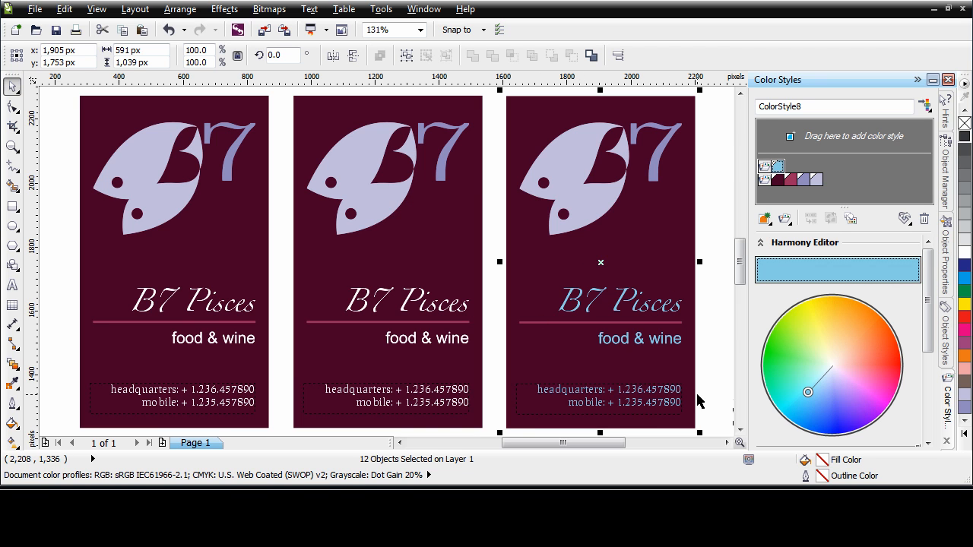
{"action": "left_click_drag", "start_coordinate": [810, 393], "coordinate": [800, 344]}
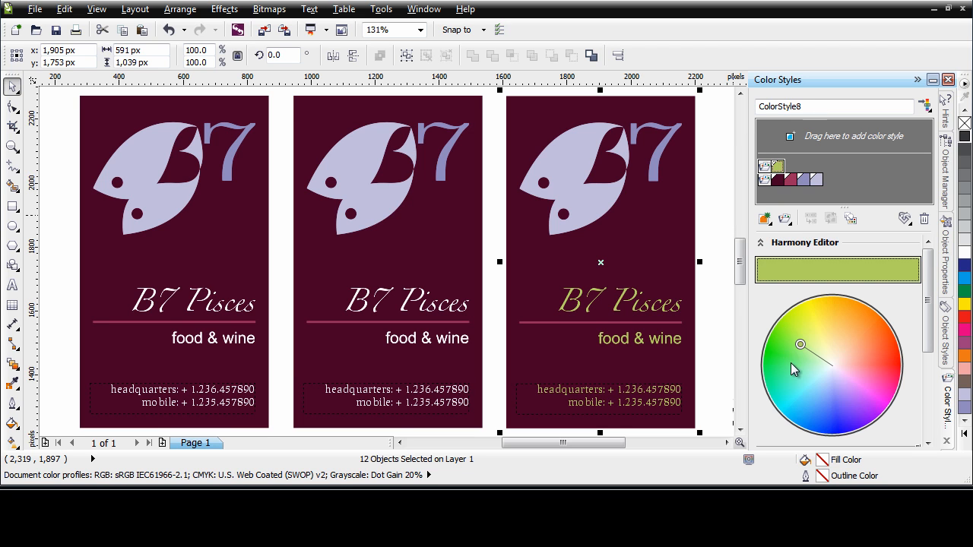
{"action": "left_click_drag", "start_coordinate": [801, 345], "coordinate": [868, 352]}
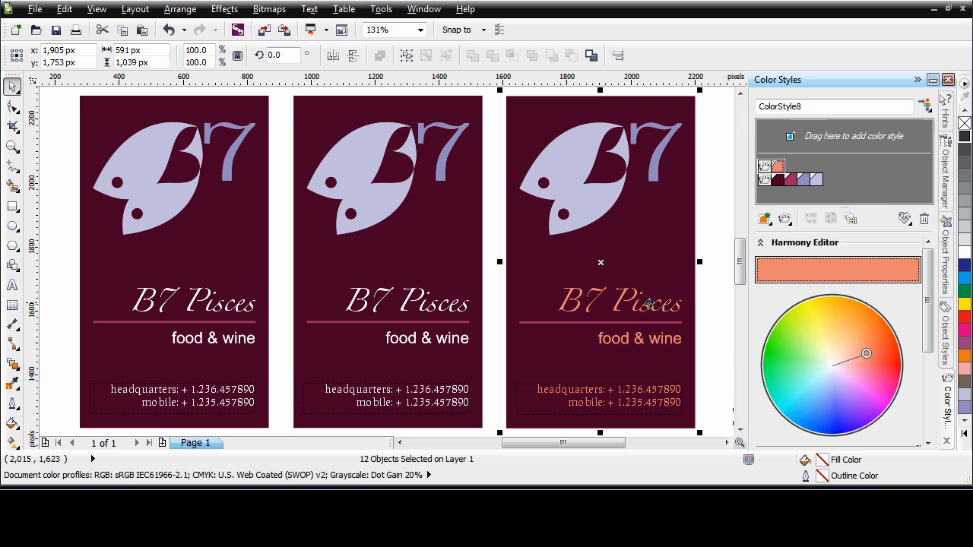
- Try the text style's harmony brightness at its maximum and shift its hue to green on the color wheel
{"action": "left_click_drag", "start_coordinate": [931, 337], "coordinate": [932, 374]}
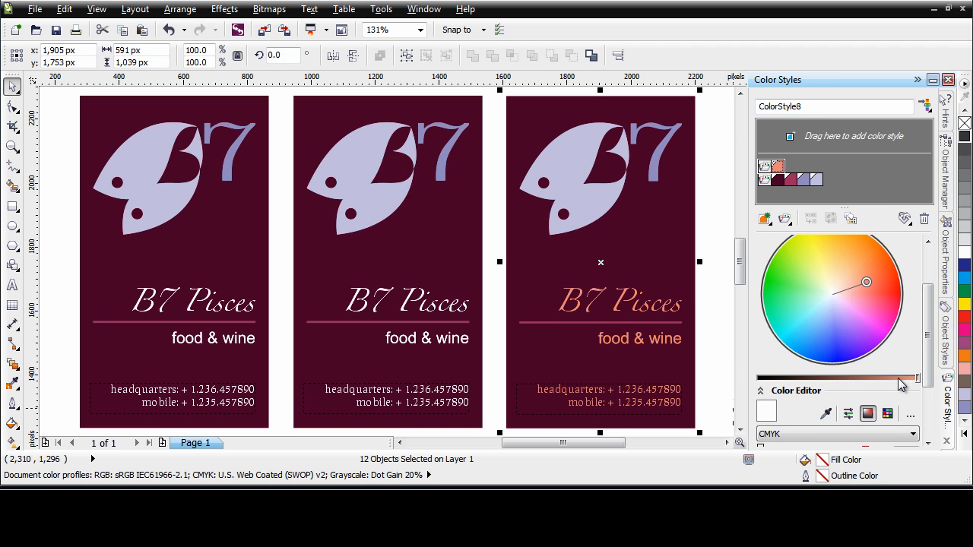
{"action": "mouse_move", "coordinate": [919, 379]}
{"action": "left_mouse_down"}
{"action": "mouse_move", "coordinate": [849, 380]}
{"action": "mouse_move", "coordinate": [918, 380]}
{"action": "left_mouse_up"}
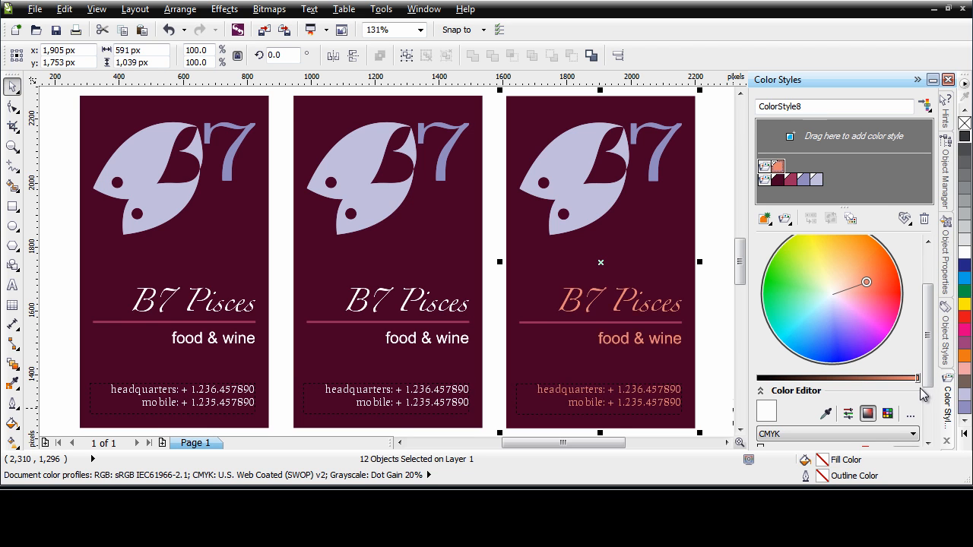
{"action": "left_click_drag", "start_coordinate": [867, 280], "coordinate": [795, 301]}
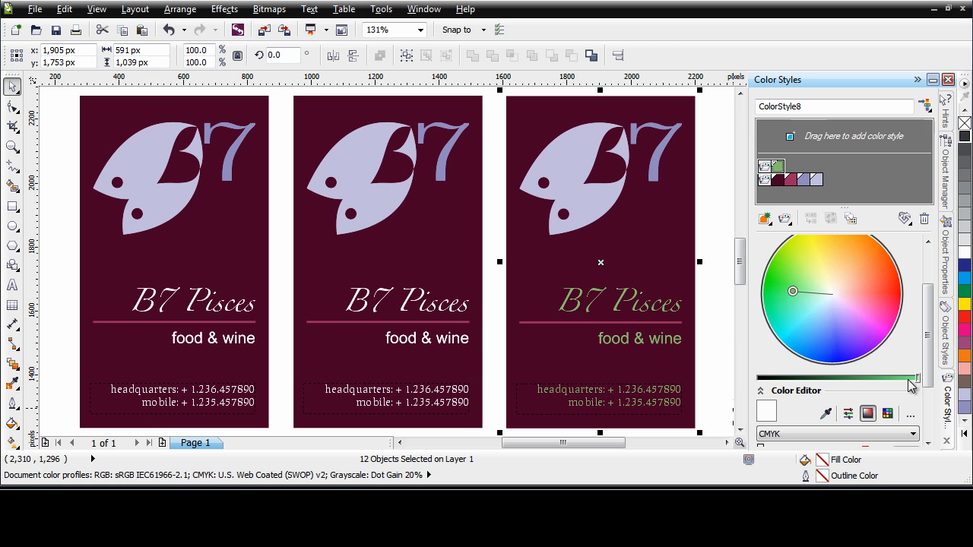
{"action": "mouse_move", "coordinate": [918, 385]}
{"action": "left_mouse_down"}
{"action": "mouse_move", "coordinate": [871, 385]}
{"action": "mouse_move", "coordinate": [929, 386]}
{"action": "left_mouse_up"}
- Try sampling the lavender of the leftmost card's 7 for the text style, and a dark blue from the color field
{"action": "left_click_drag", "start_coordinate": [931, 331], "coordinate": [920, 411]}
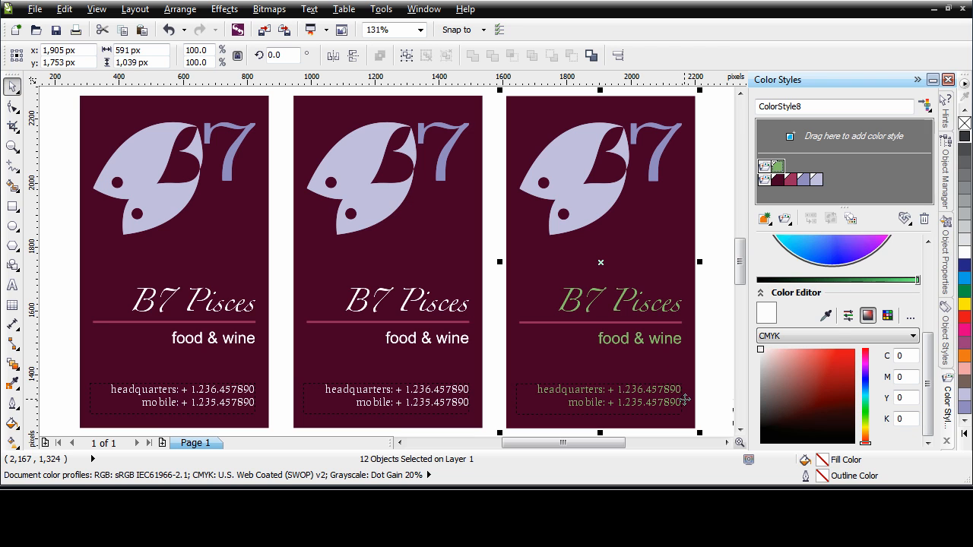
{"action": "left_click", "coordinate": [827, 317]}
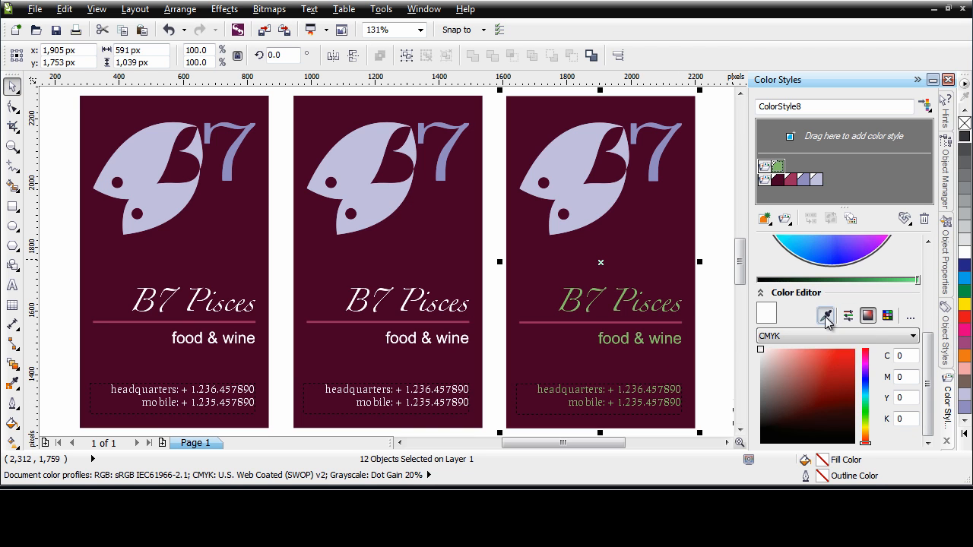
{"action": "left_click", "coordinate": [246, 134]}
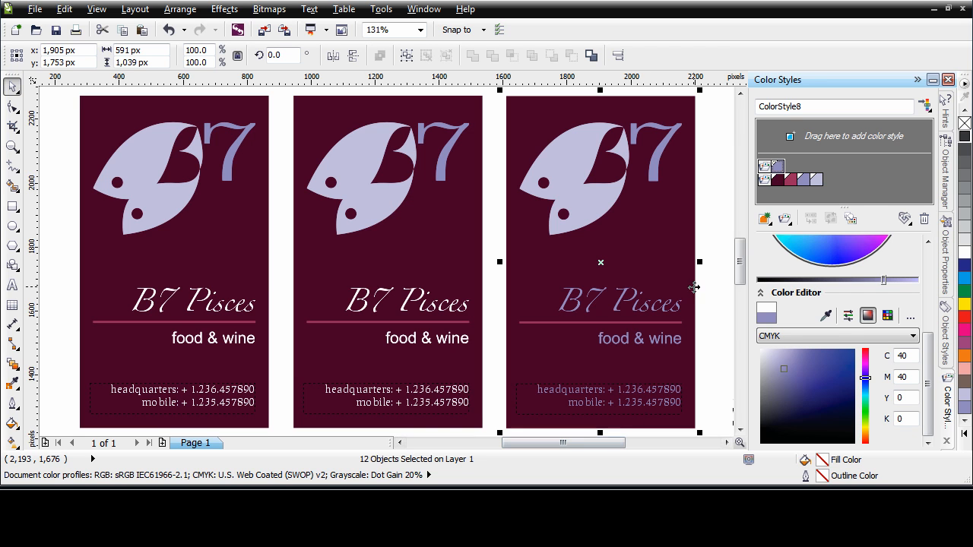
{"action": "left_click", "coordinate": [826, 315]}
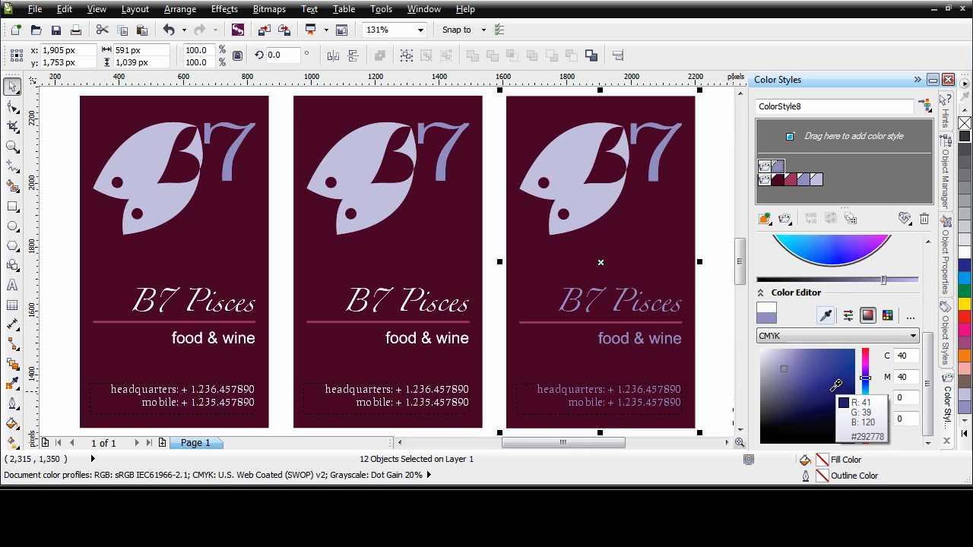
{"action": "left_click", "coordinate": [832, 390]}
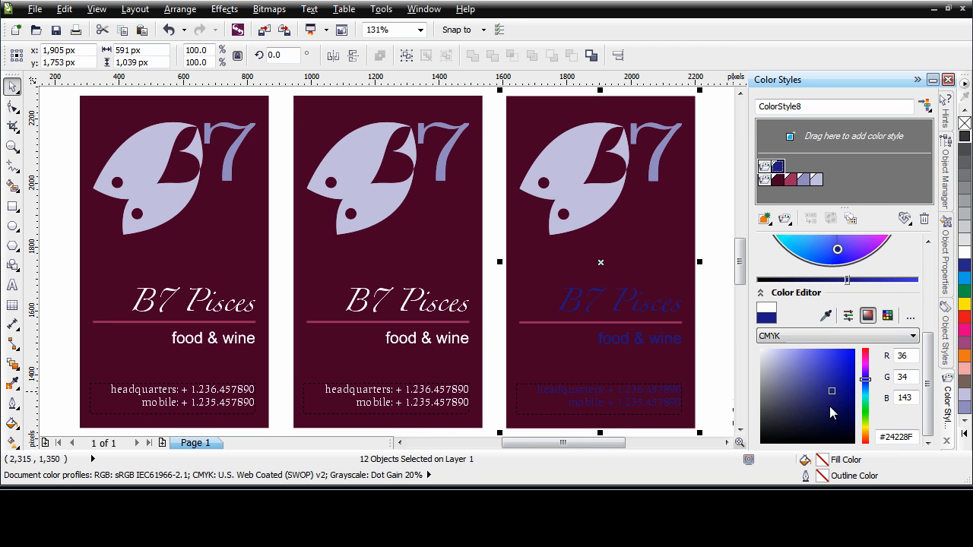
- Set the text color style to white in CMYK, with C 0, M 0, Y 0 and K 0
{"action": "left_click", "coordinate": [849, 316]}
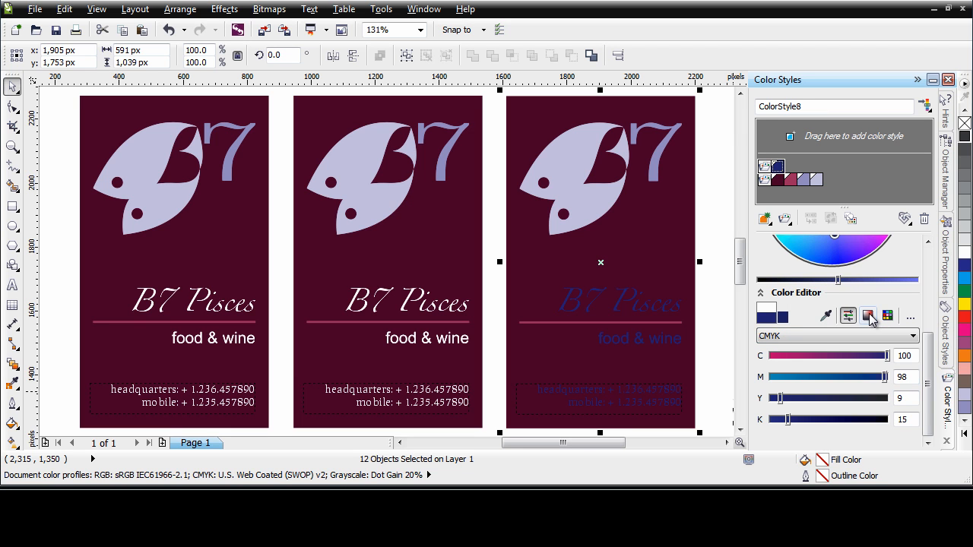
{"action": "left_click", "coordinate": [869, 316]}
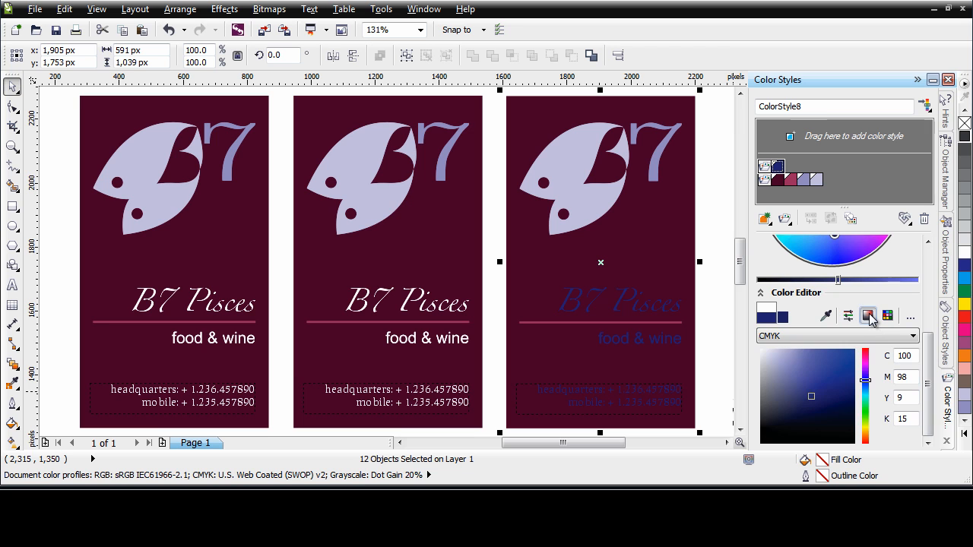
{"action": "left_click_drag", "start_coordinate": [915, 356], "coordinate": [863, 355]}
{"action": "type", "text": "0"}
{"action": "key", "text": "Tab"}
{"action": "type", "text": "0"}
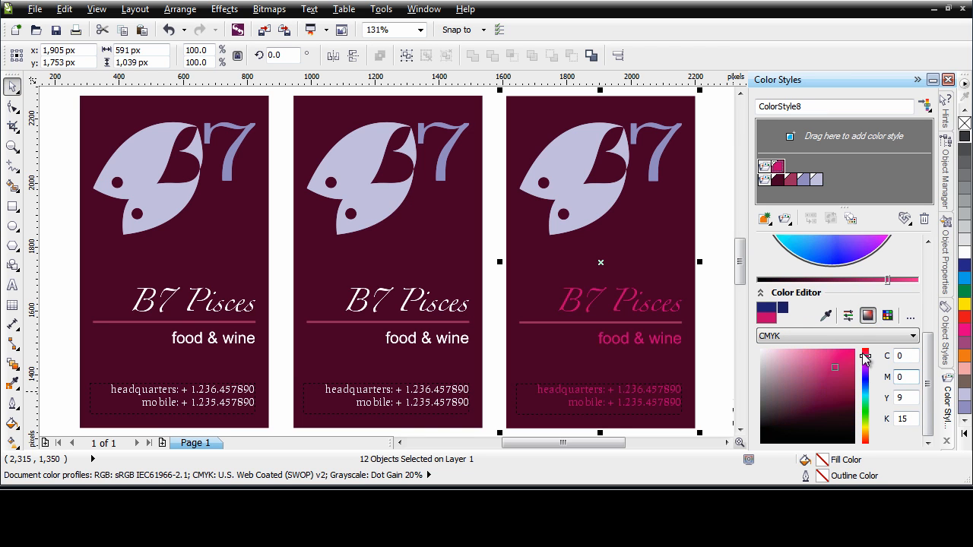
{"action": "key", "text": "Tab"}
{"action": "type", "text": "0"}
{"action": "key", "text": "Tab"}
{"action": "type", "text": "0"}
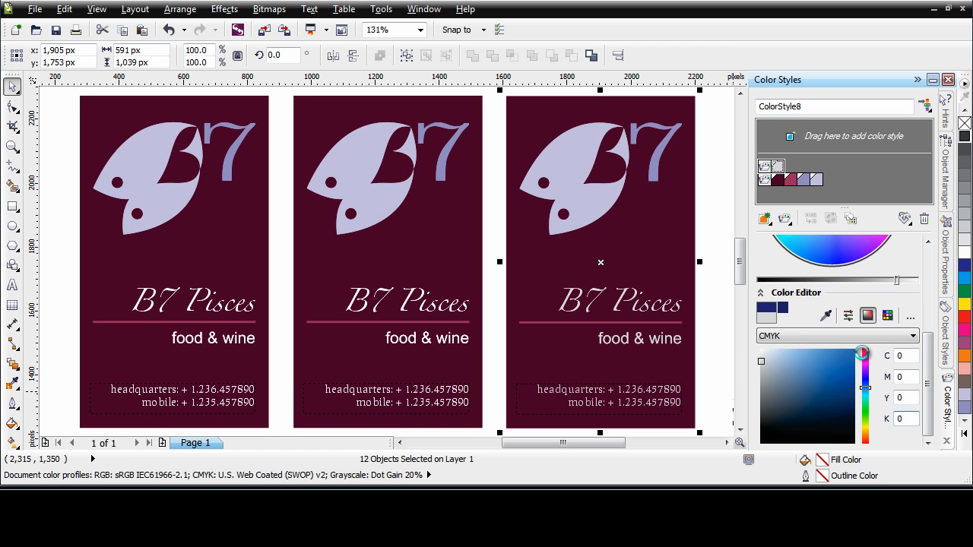
{"action": "key", "text": "Return"}
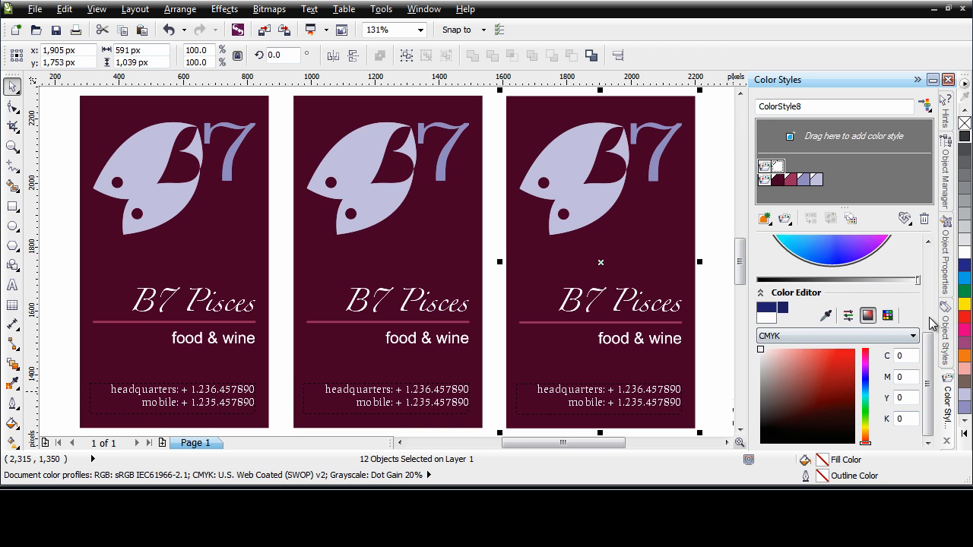
- Select the harmony folder with the burgundy and lavender colors to show it in the Harmony Editor
{"action": "left_click_drag", "start_coordinate": [931, 373], "coordinate": [929, 289]}
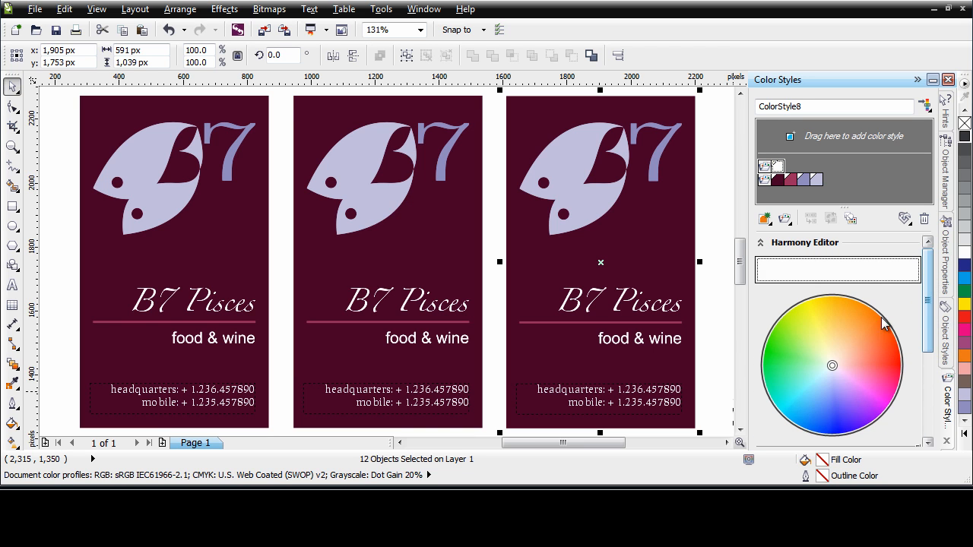
{"action": "left_click", "coordinate": [764, 183]}
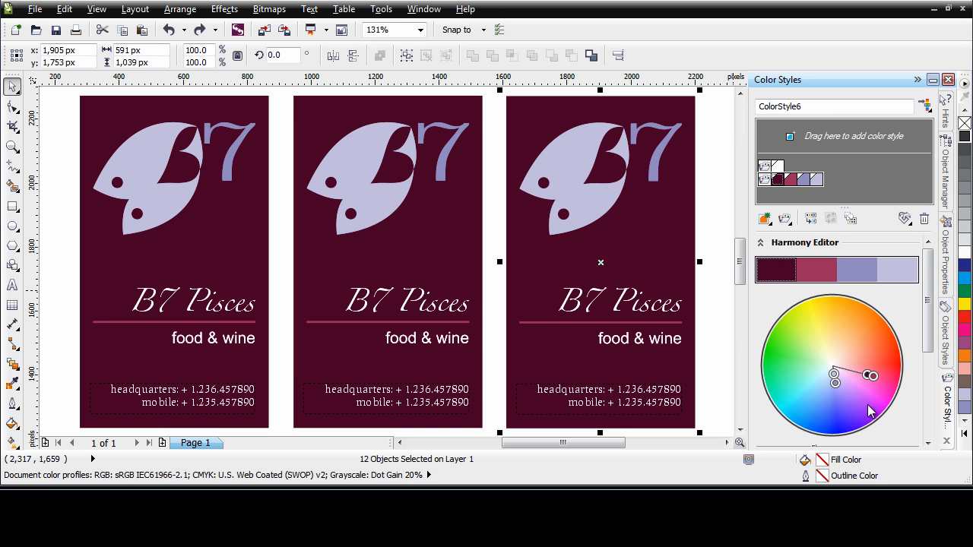
- Shift the whole burgundy and lavender harmony slightly on the color wheel, and select its four colors one at a time
{"action": "mouse_move", "coordinate": [876, 380]}
{"action": "left_mouse_down"}
{"action": "mouse_move", "coordinate": [873, 351]}
{"action": "mouse_move", "coordinate": [879, 378]}
{"action": "mouse_move", "coordinate": [870, 374]}
{"action": "left_mouse_up"}
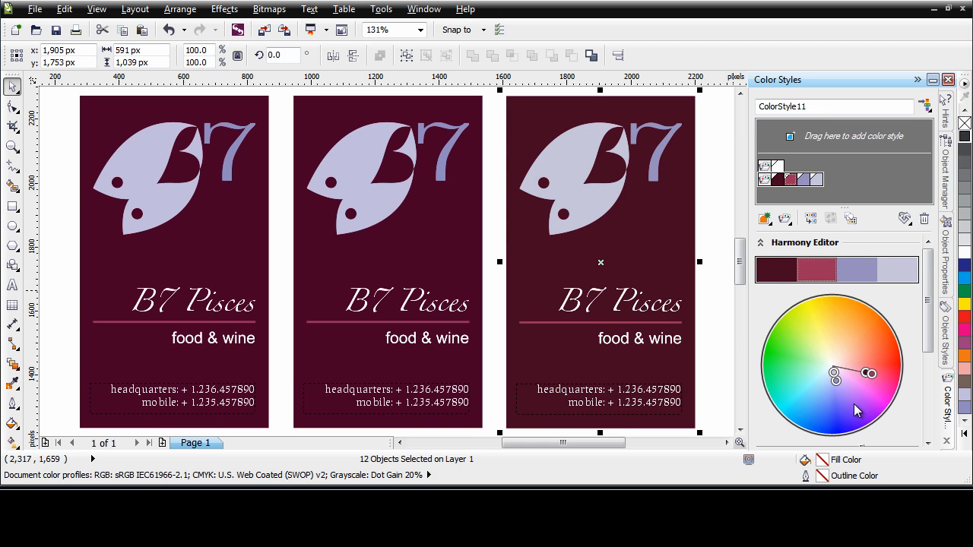
{"action": "left_click", "coordinate": [778, 266]}
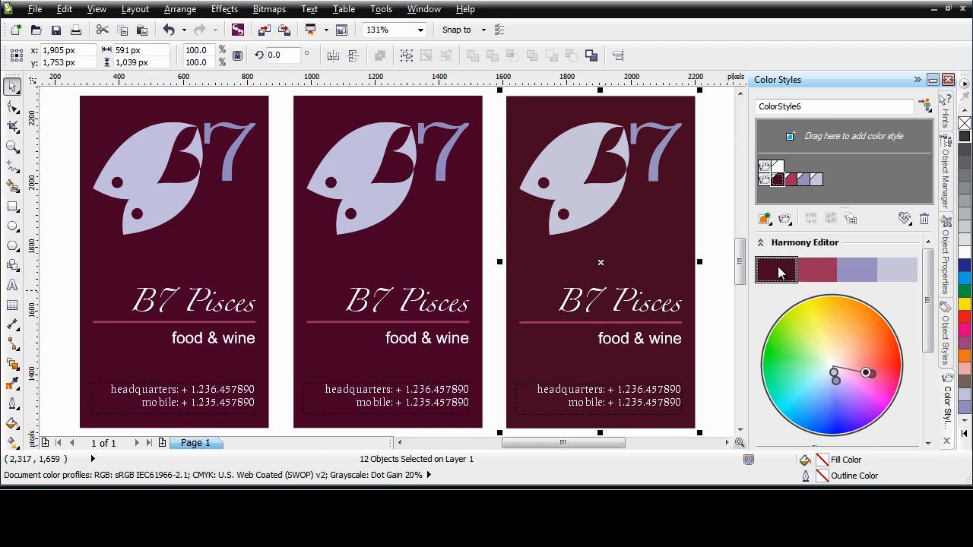
{"action": "left_click", "coordinate": [827, 271]}
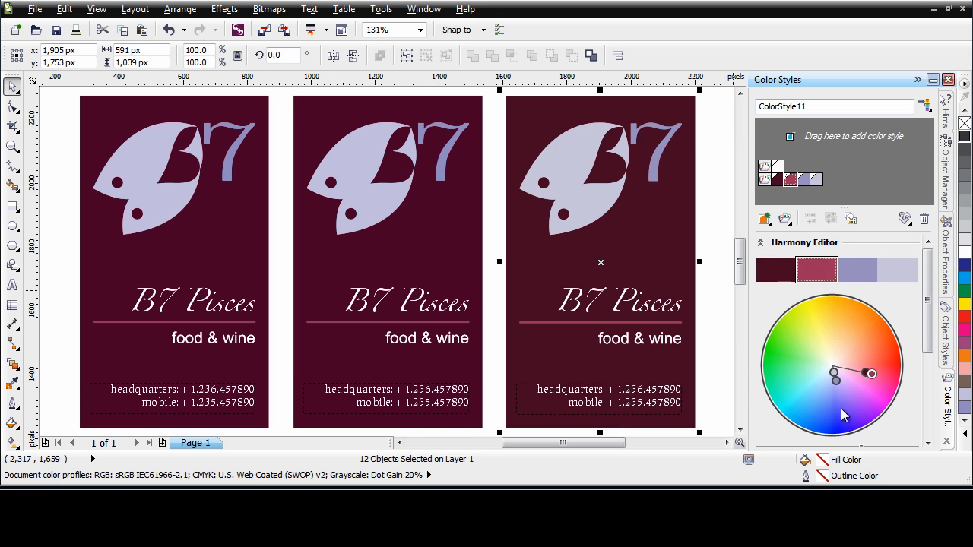
{"action": "left_click", "coordinate": [836, 382]}
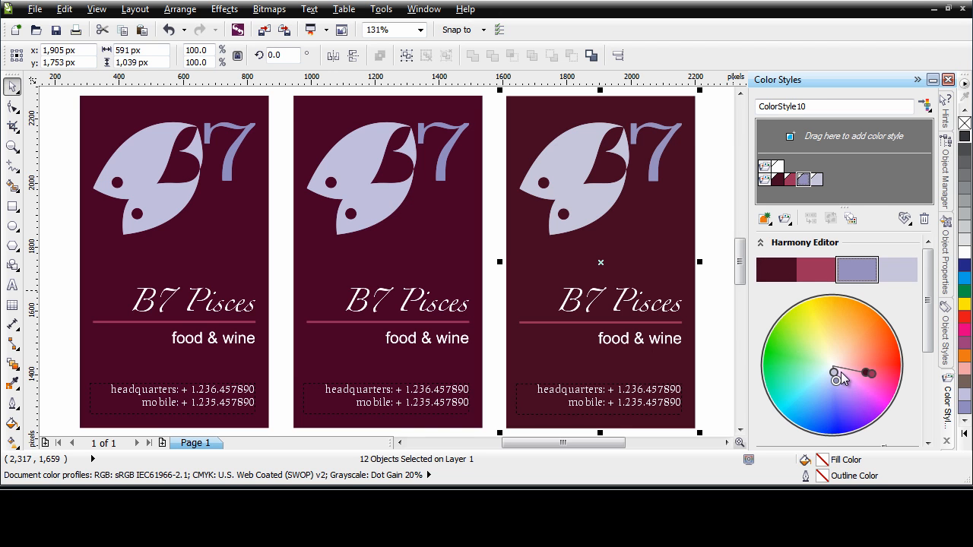
{"action": "left_click", "coordinate": [834, 374]}
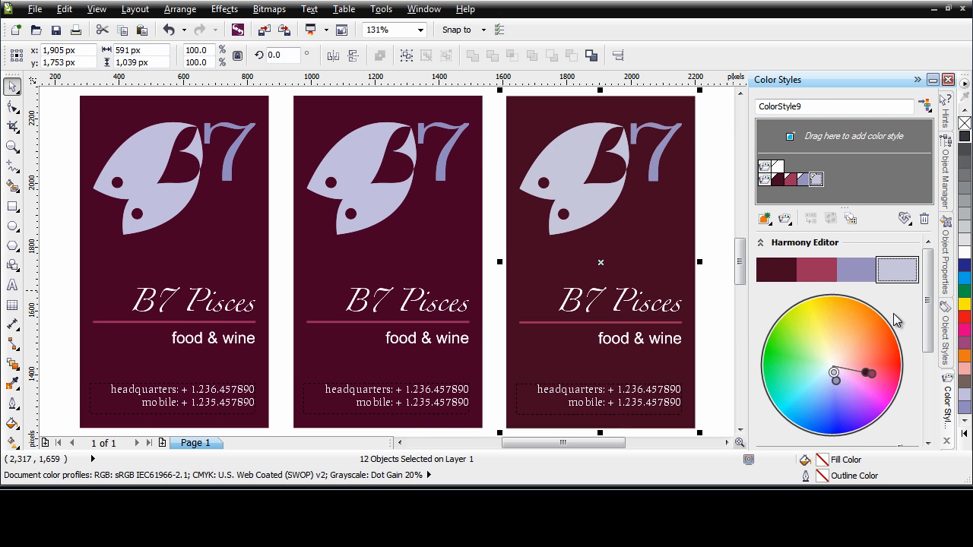
- Try shifting the dark burgundy and both lavender colors together toward brown and pinkish tones on the color wheel
{"action": "left_click", "coordinate": [867, 273], "text": "ctrl"}
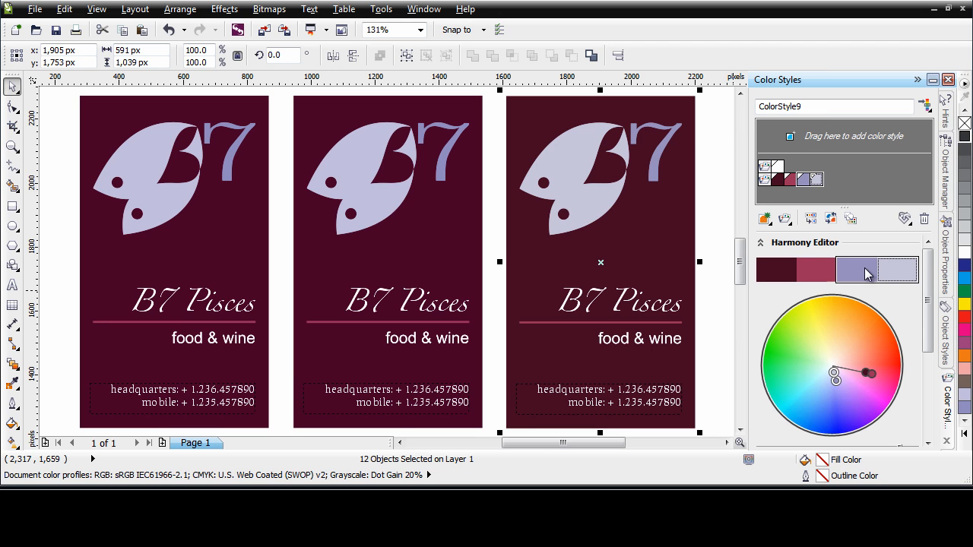
{"action": "left_click", "coordinate": [815, 269], "text": "ctrl"}
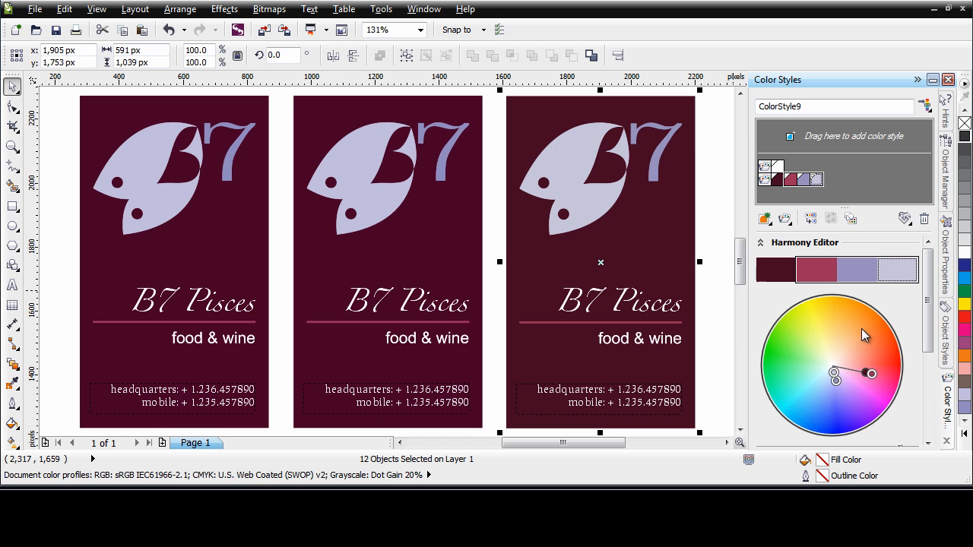
{"action": "left_click", "coordinate": [843, 401]}
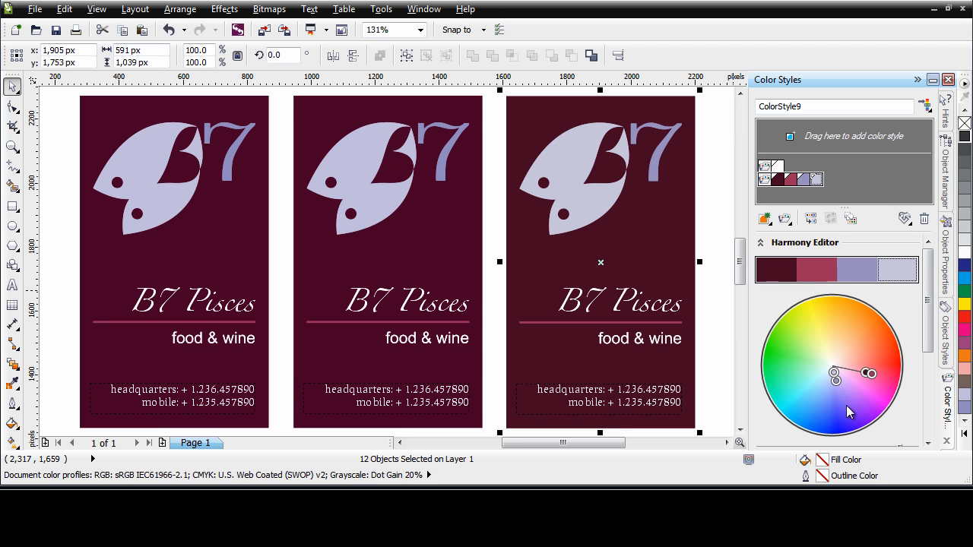
{"action": "left_click", "coordinate": [836, 385]}
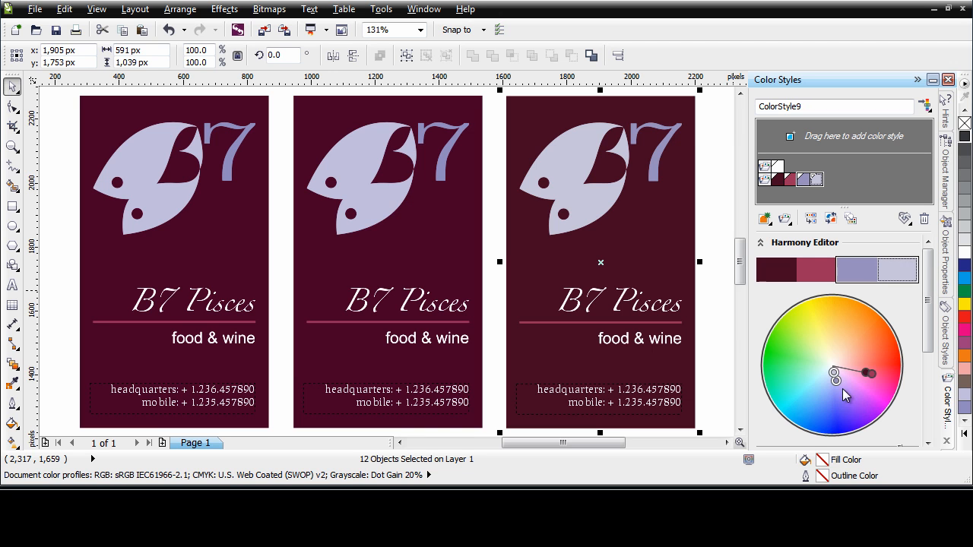
{"action": "left_click", "coordinate": [868, 375]}
{"action": "left_click_drag", "start_coordinate": [865, 373], "coordinate": [865, 353]}
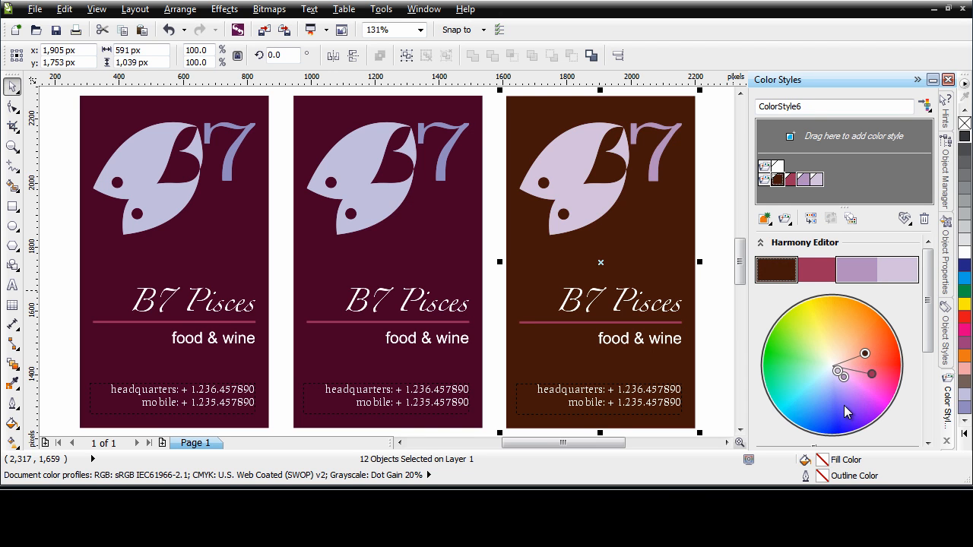
{"action": "key", "text": "ctrl+z"}
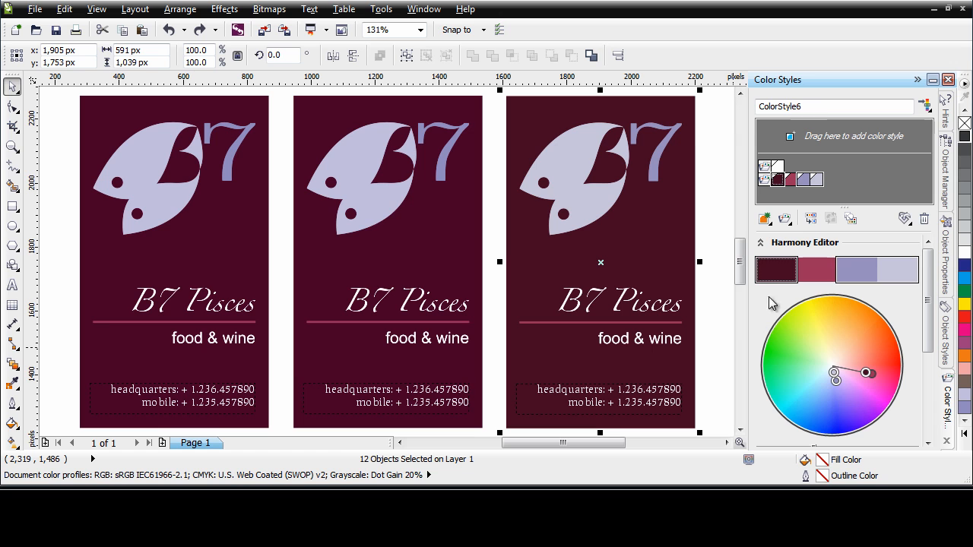
- Change only the dark burgundy background color of the rightmost card to olive on the color wheel and brighten it slightly
{"action": "left_click", "coordinate": [777, 271]}
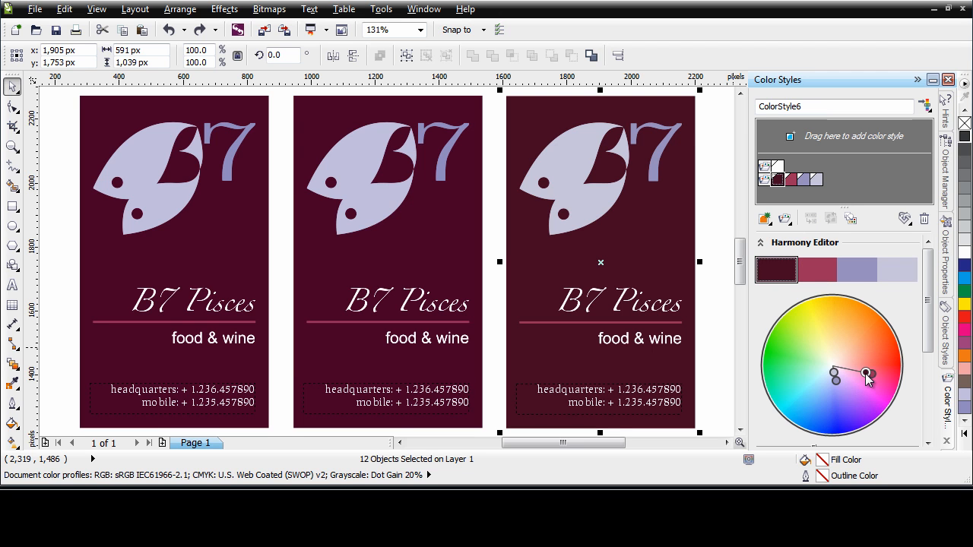
{"action": "left_click_drag", "start_coordinate": [867, 375], "coordinate": [817, 322]}
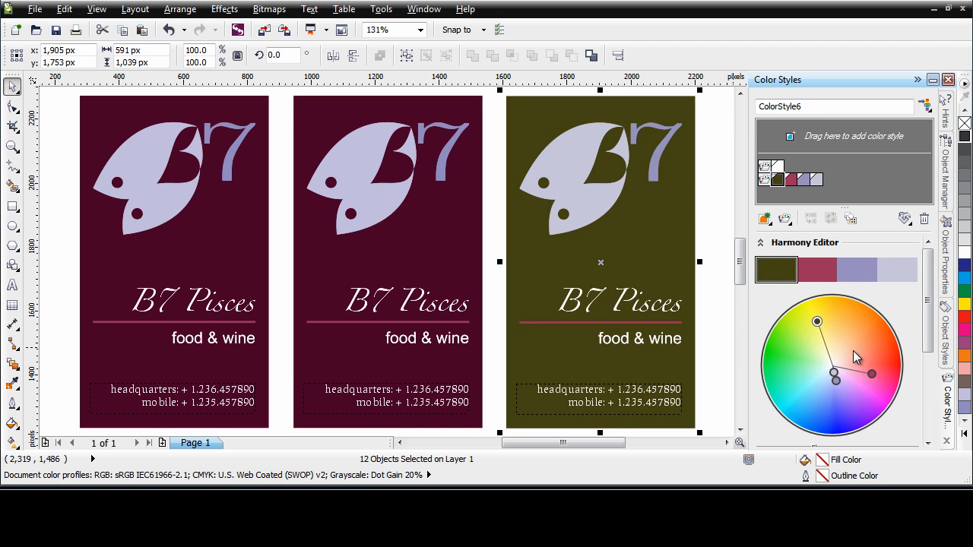
{"action": "left_click_drag", "start_coordinate": [928, 331], "coordinate": [928, 356]}
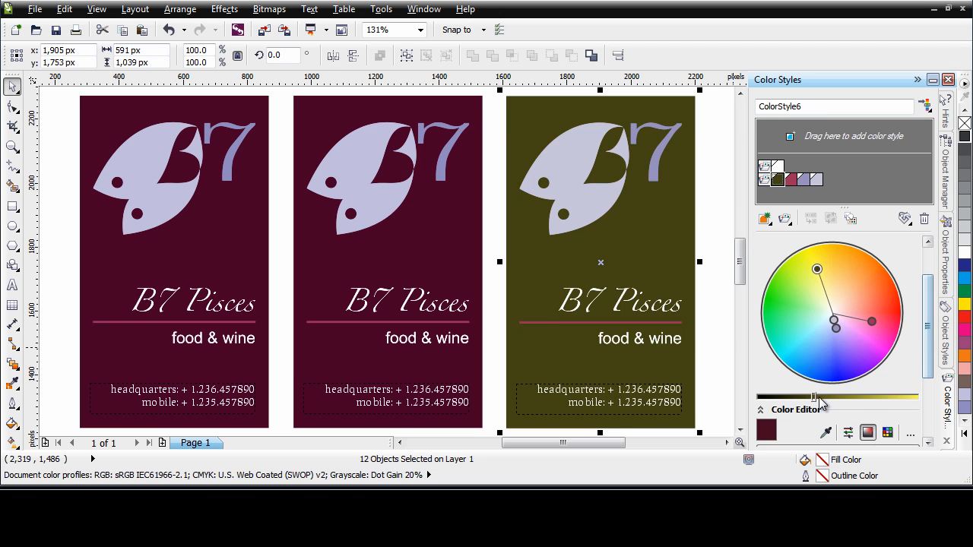
{"action": "left_click_drag", "start_coordinate": [814, 400], "coordinate": [830, 403]}
- Shift both lavender logo colors of the rightmost card to orange, softening the 7's tone and making the fish a light tan
{"action": "left_click_drag", "start_coordinate": [929, 344], "coordinate": [927, 318]}
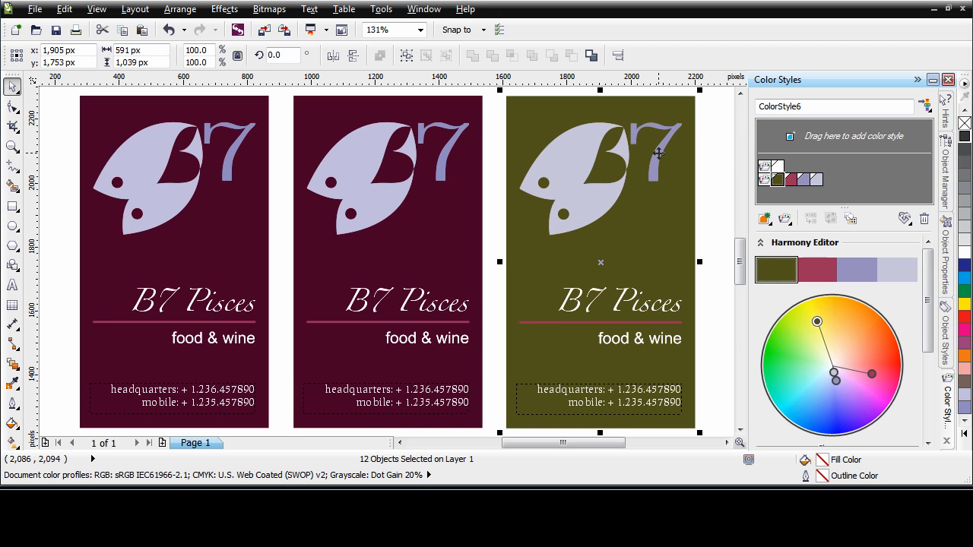
{"action": "left_click", "coordinate": [834, 372]}
{"action": "left_click", "coordinate": [837, 382], "text": "shift"}
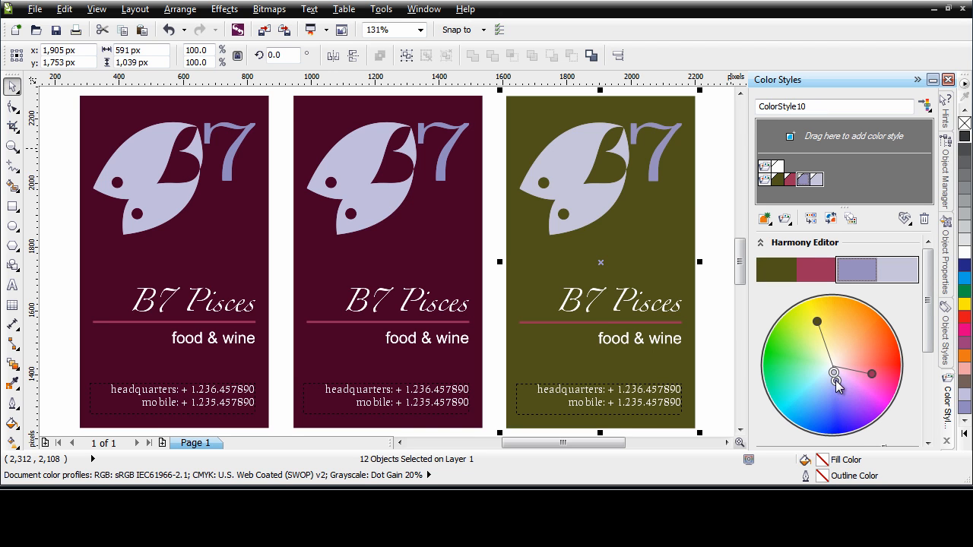
{"action": "left_click_drag", "start_coordinate": [836, 377], "coordinate": [857, 326]}
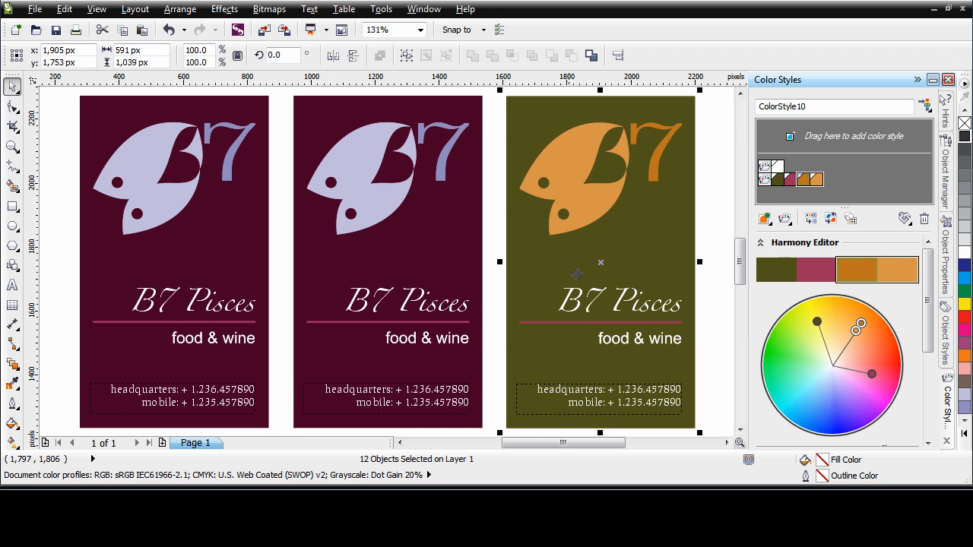
{"action": "left_click", "coordinate": [857, 331]}
{"action": "mouse_move", "coordinate": [857, 331]}
{"action": "left_mouse_down"}
{"action": "mouse_move", "coordinate": [842, 337]}
{"action": "mouse_move", "coordinate": [859, 333]}
{"action": "left_mouse_up"}
{"action": "left_click", "coordinate": [861, 323]}
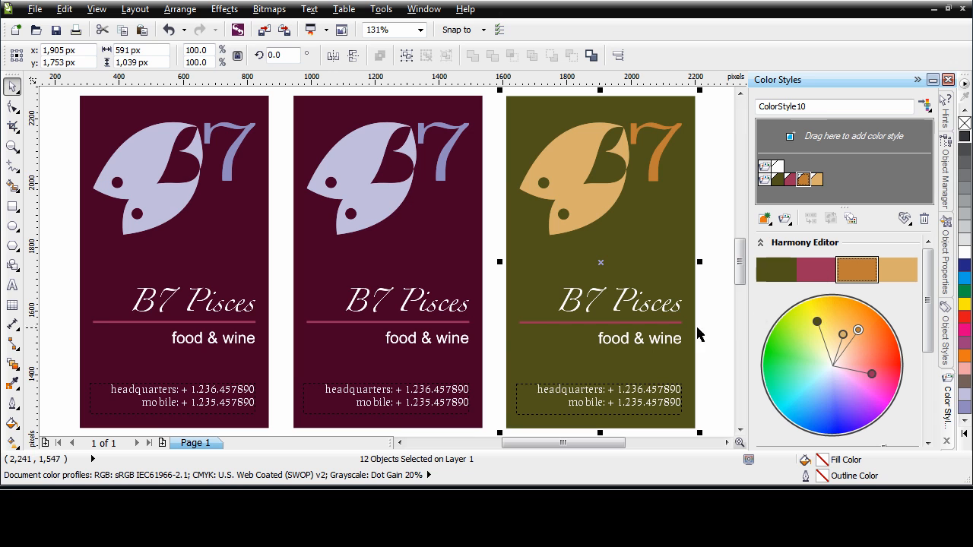
- Change the rightmost card's line color to light olive green, and shift the whole harmony slightly toward more saturated tones
{"action": "left_click_drag", "start_coordinate": [873, 376], "coordinate": [813, 340]}
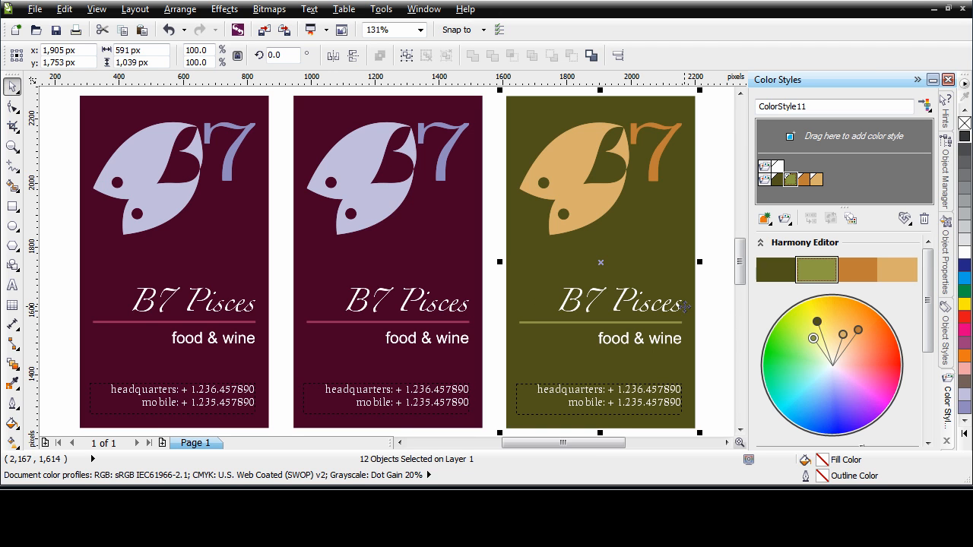
{"action": "left_click", "coordinate": [872, 391]}
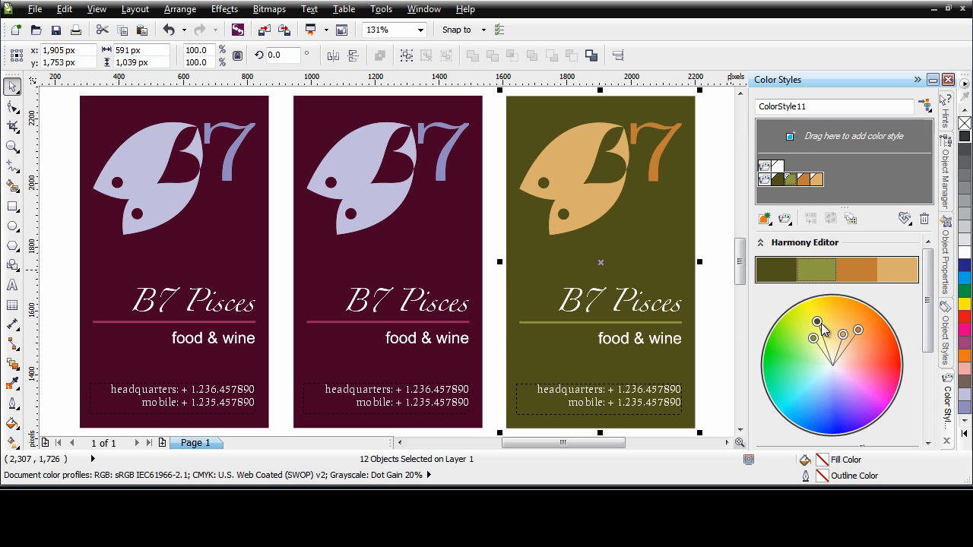
{"action": "mouse_move", "coordinate": [817, 323]}
{"action": "left_mouse_down"}
{"action": "mouse_move", "coordinate": [789, 358]}
{"action": "mouse_move", "coordinate": [793, 402]}
{"action": "mouse_move", "coordinate": [819, 413]}
{"action": "mouse_move", "coordinate": [863, 409]}
{"action": "mouse_move", "coordinate": [887, 374]}
{"action": "mouse_move", "coordinate": [887, 346]}
{"action": "mouse_move", "coordinate": [855, 325]}
{"action": "mouse_move", "coordinate": [846, 342]}
{"action": "mouse_move", "coordinate": [853, 318]}
{"action": "mouse_move", "coordinate": [821, 316]}
{"action": "left_mouse_up"}
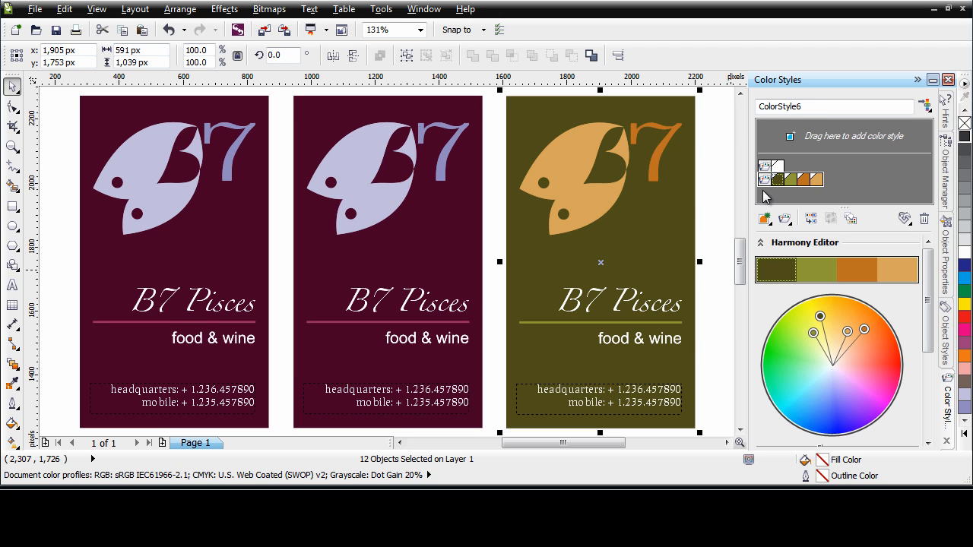
{"action": "key", "text": "ctrl+z"}
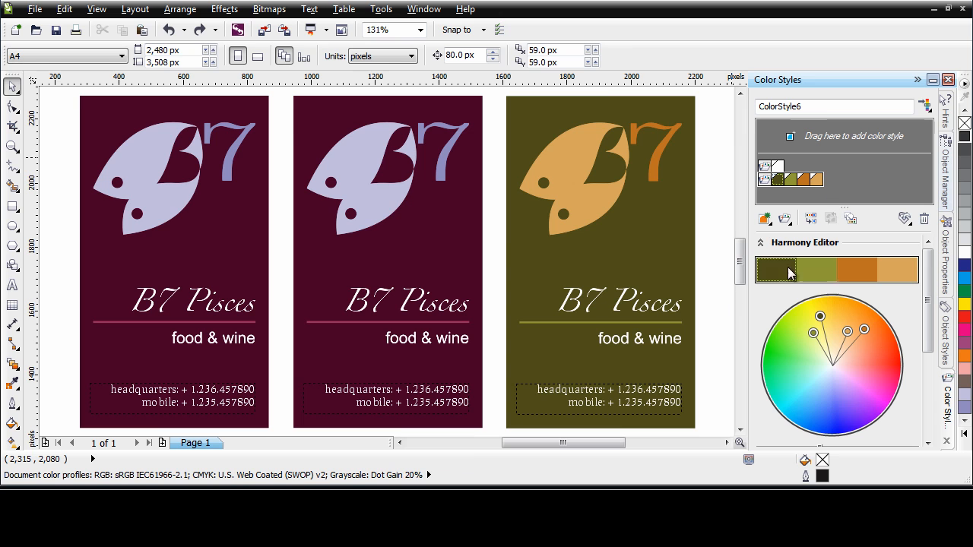
- Create color styles from the fill and outline of the middle card's background and line, grouped into one harmony
{"action": "left_click", "coordinate": [324, 323]}
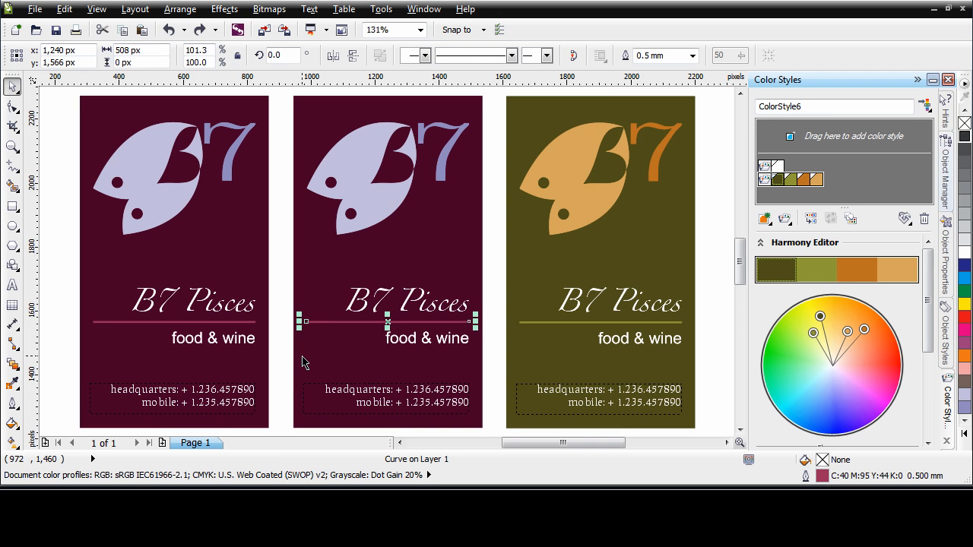
{"action": "left_click", "coordinate": [302, 363], "text": "shift"}
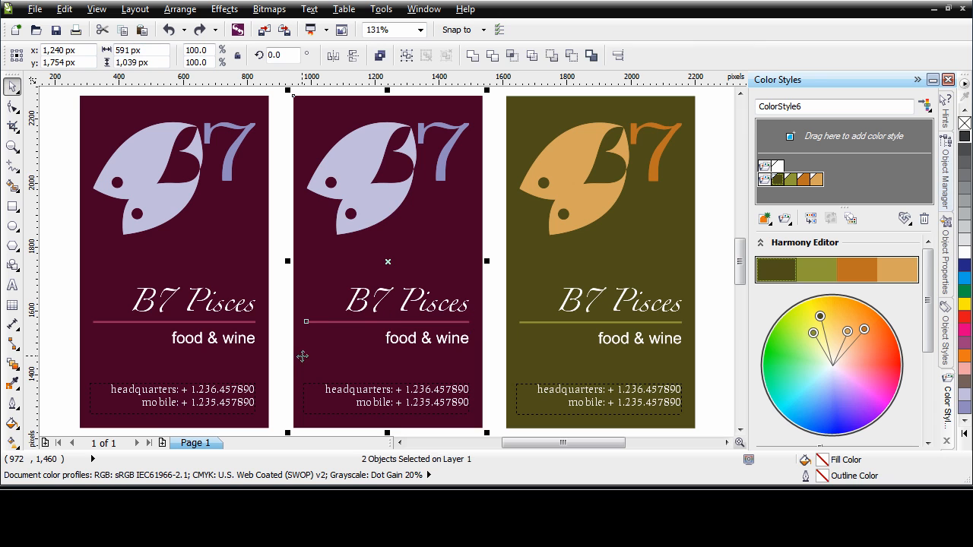
{"action": "right_click", "coordinate": [302, 139]}
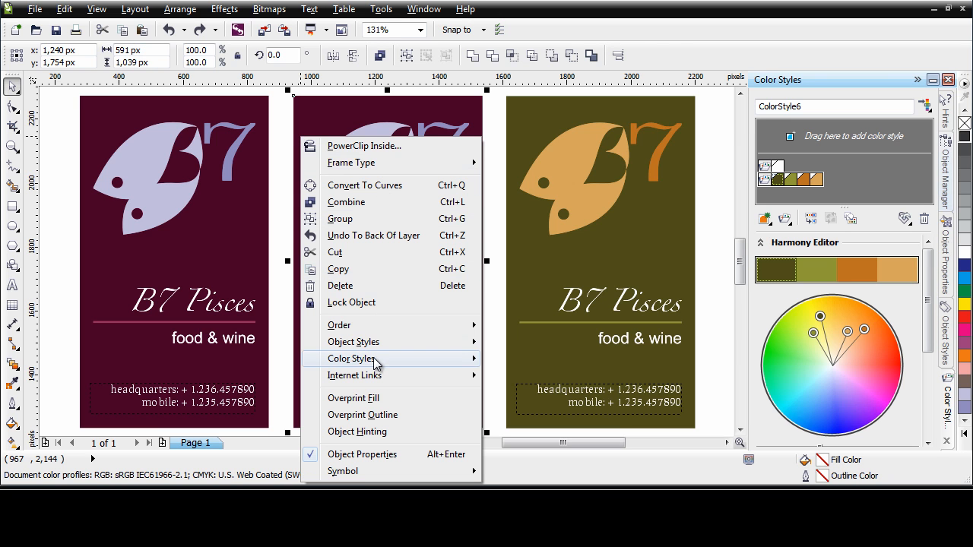
{"action": "mouse_move", "coordinate": [374, 367]}
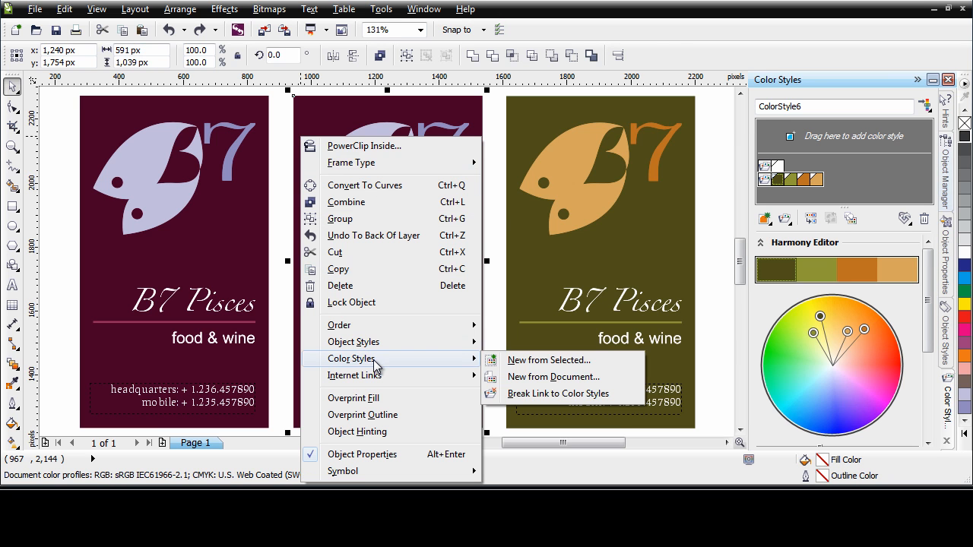
{"action": "left_click", "coordinate": [542, 364]}
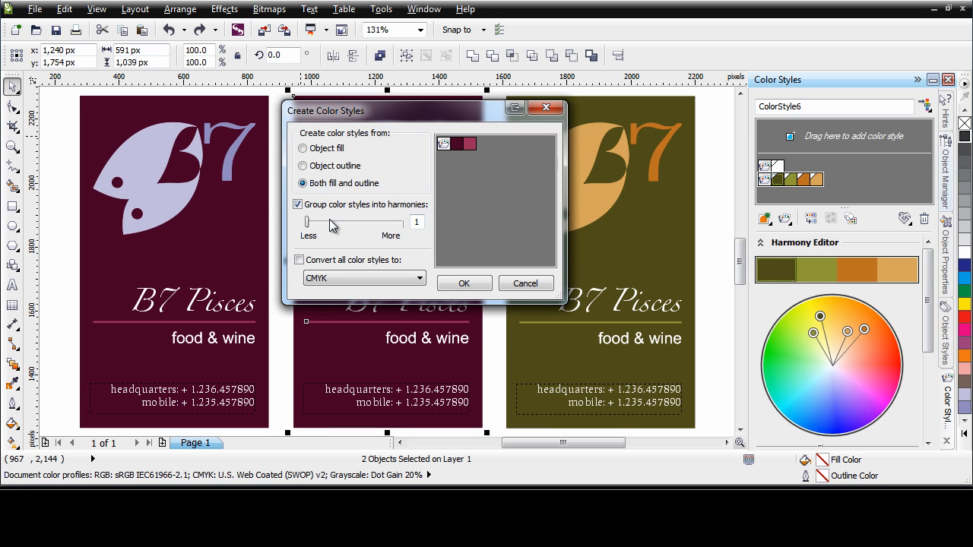
{"action": "left_click", "coordinate": [464, 284]}
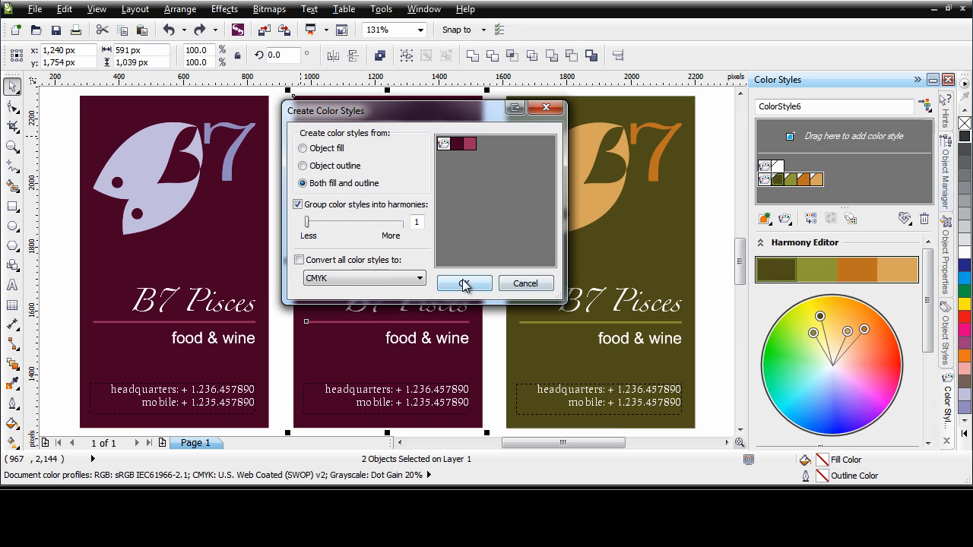
{"action": "left_click_drag", "start_coordinate": [836, 208], "coordinate": [843, 229]}
{"action": "left_click", "coordinate": [498, 338]}
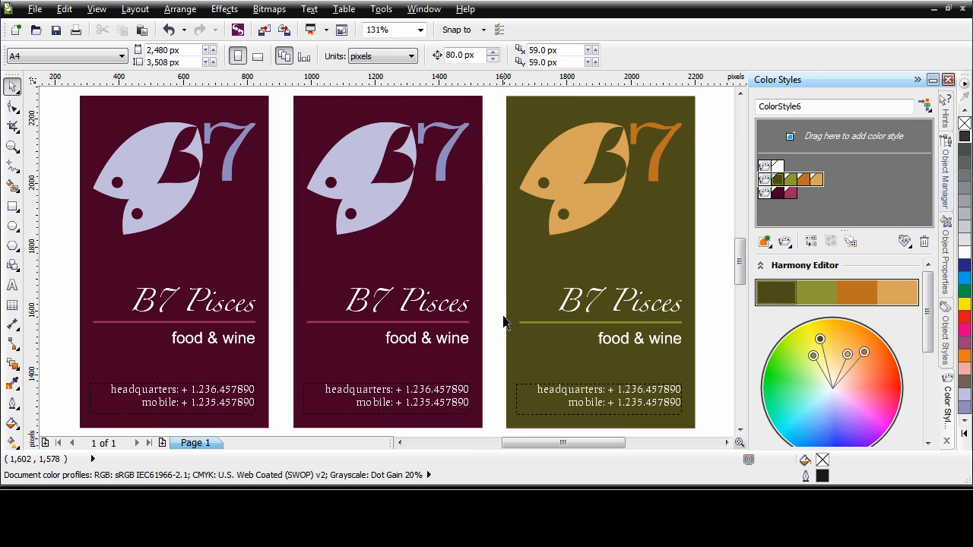
- Create color styles from both fill and outline of the middle card's fish logo, grouped into one harmony
{"action": "left_click", "coordinate": [347, 152]}
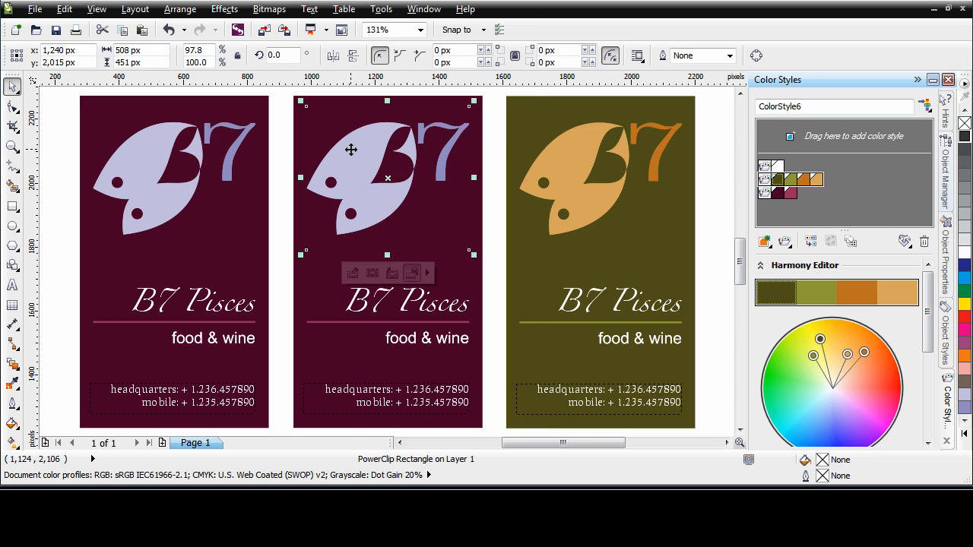
{"action": "right_click", "coordinate": [349, 153]}
{"action": "mouse_move", "coordinate": [441, 308]}
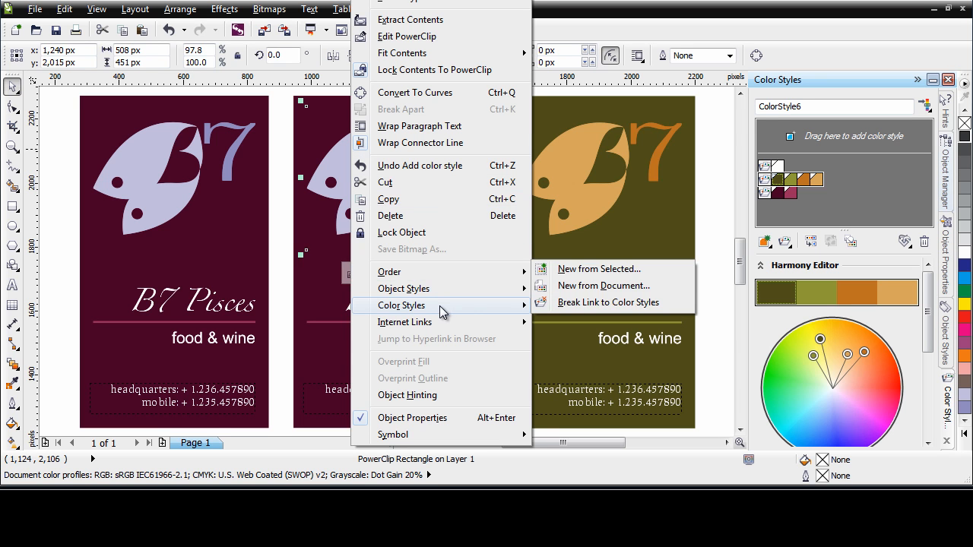
{"action": "left_click", "coordinate": [596, 271]}
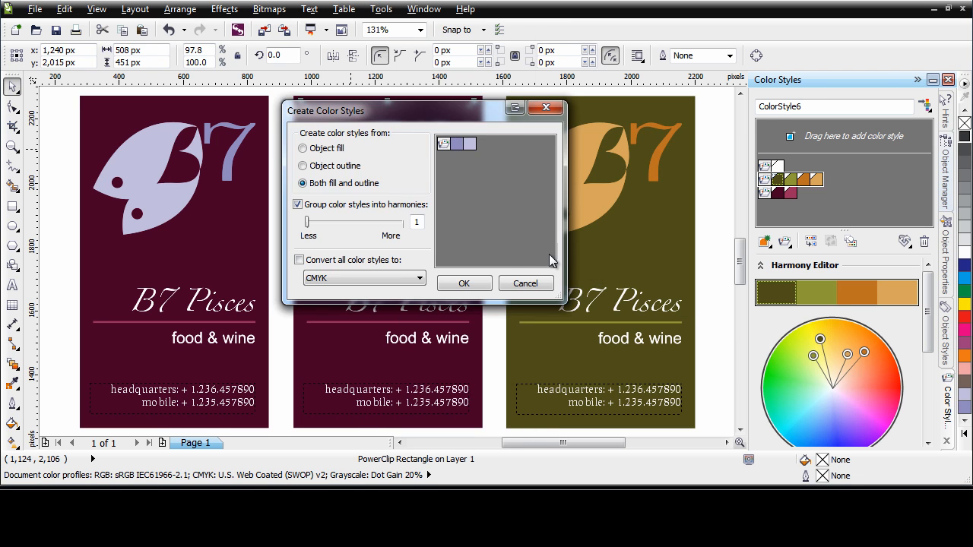
{"action": "left_click", "coordinate": [464, 285]}
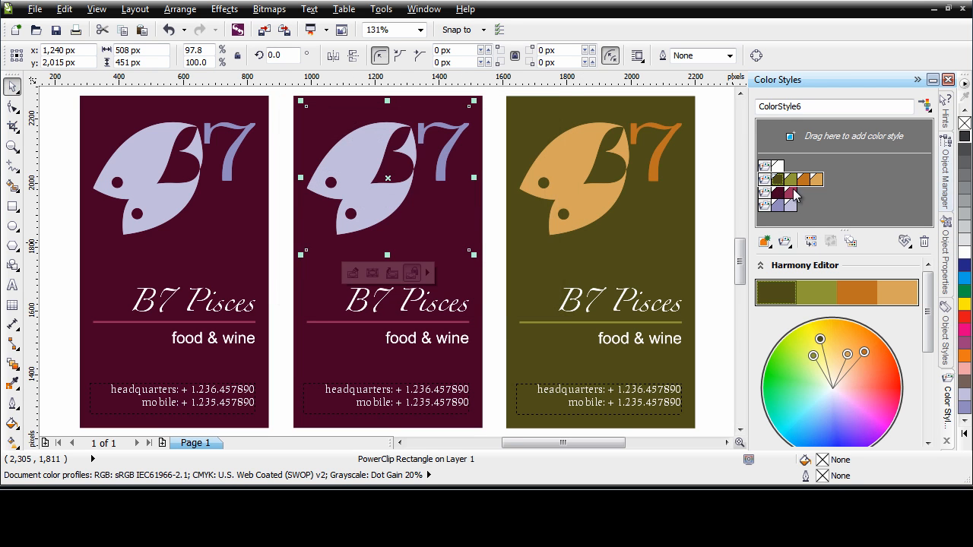
{"action": "left_click", "coordinate": [496, 224]}
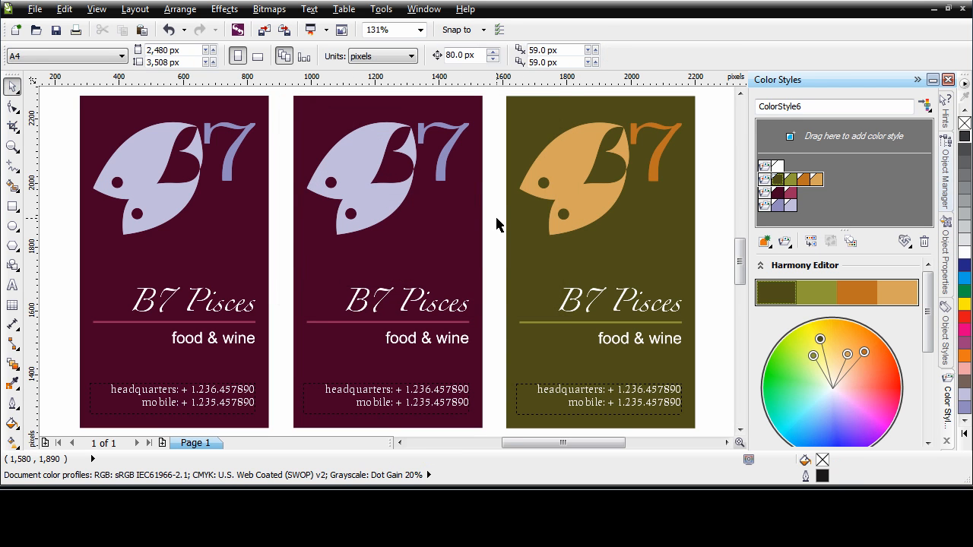
- Shift the middle card's background and line harmony to blue, and make the background color alone less saturated
{"action": "left_click", "coordinate": [765, 195]}
{"action": "mouse_move", "coordinate": [870, 399]}
{"action": "left_mouse_down"}
{"action": "mouse_move", "coordinate": [842, 425]}
{"action": "mouse_move", "coordinate": [808, 420]}
{"action": "left_mouse_up"}
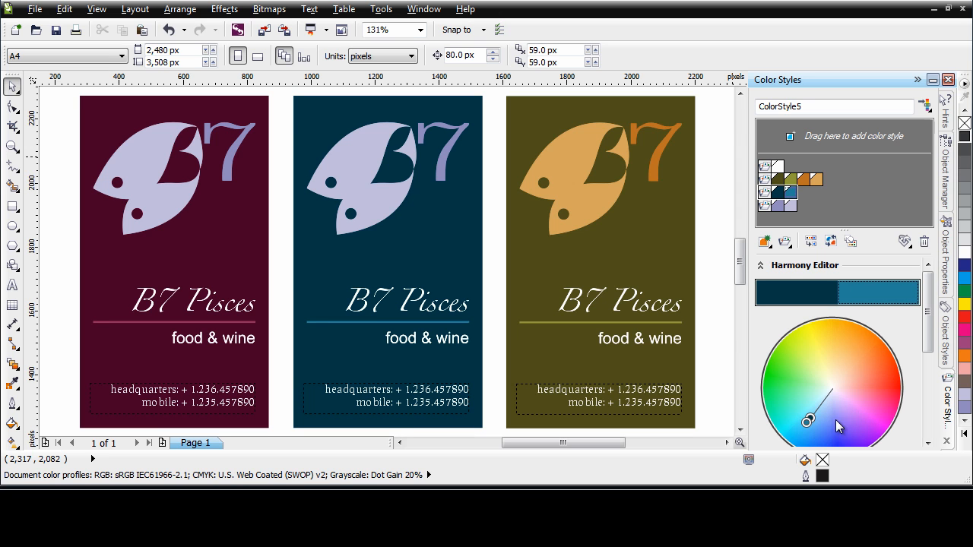
{"action": "left_click_drag", "start_coordinate": [809, 420], "coordinate": [819, 410]}
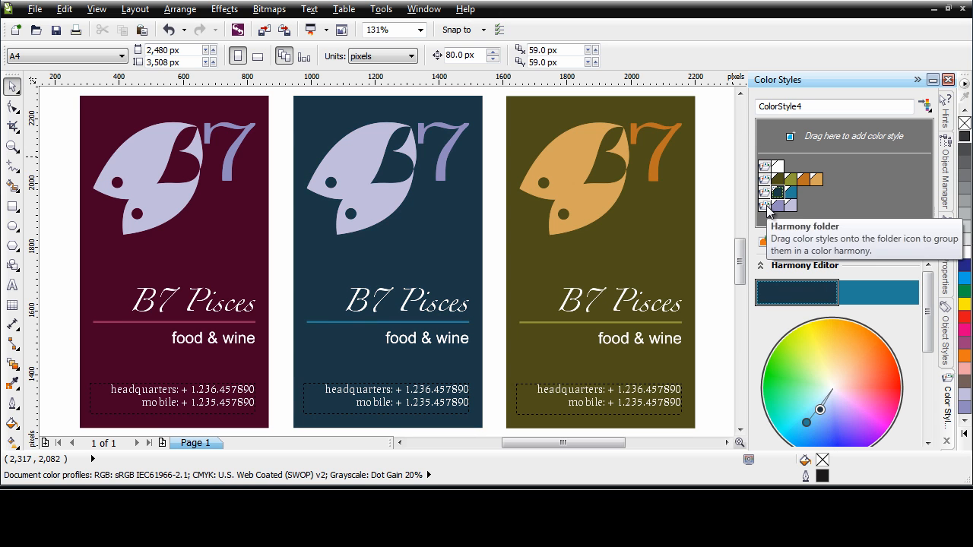
- Shift the middle card's lavender logo harmony to blue, with a strong blue for the 7 and a lighter blue for the fish
{"action": "left_click", "coordinate": [764, 207]}
{"action": "mouse_move", "coordinate": [835, 415]}
{"action": "left_mouse_down"}
{"action": "mouse_move", "coordinate": [880, 402]}
{"action": "mouse_move", "coordinate": [878, 378]}
{"action": "mouse_move", "coordinate": [859, 347]}
{"action": "mouse_move", "coordinate": [804, 345]}
{"action": "mouse_move", "coordinate": [793, 390]}
{"action": "mouse_move", "coordinate": [817, 434]}
{"action": "left_mouse_up"}
{"action": "mouse_move", "coordinate": [814, 421]}
{"action": "left_mouse_down"}
{"action": "mouse_move", "coordinate": [827, 407]}
{"action": "mouse_move", "coordinate": [812, 435]}
{"action": "left_mouse_up"}
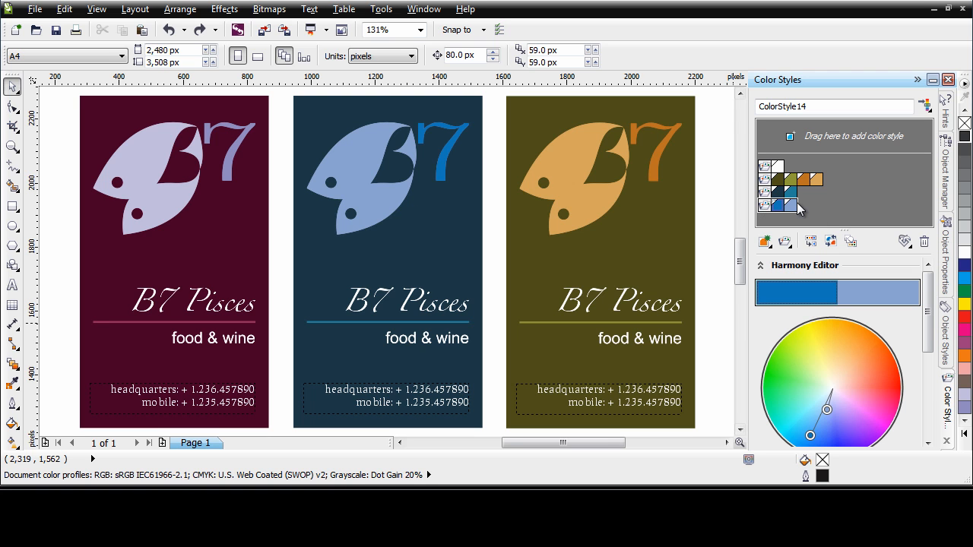
- Break the link between the middle card's blue fish logo and its color styles
{"action": "right_click", "coordinate": [346, 172]}
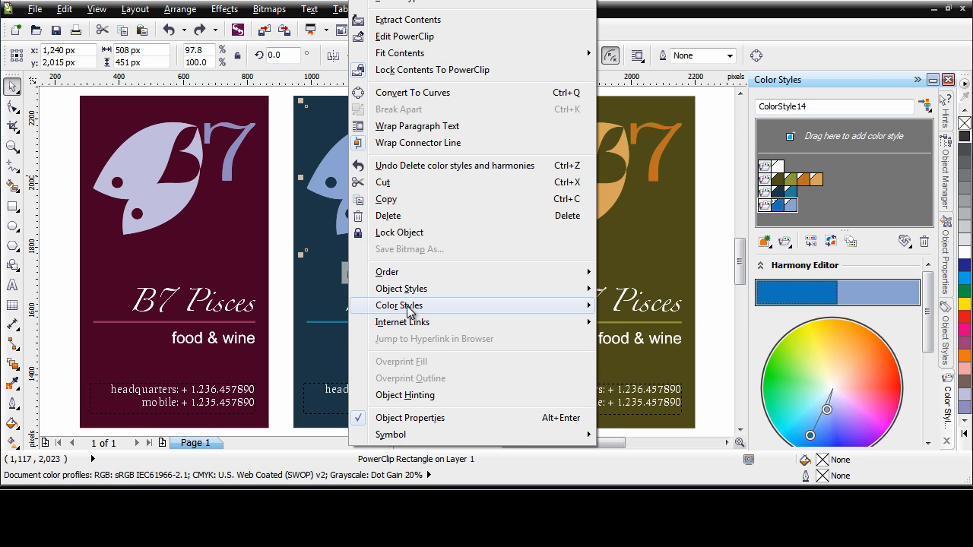
{"action": "mouse_move", "coordinate": [411, 312]}
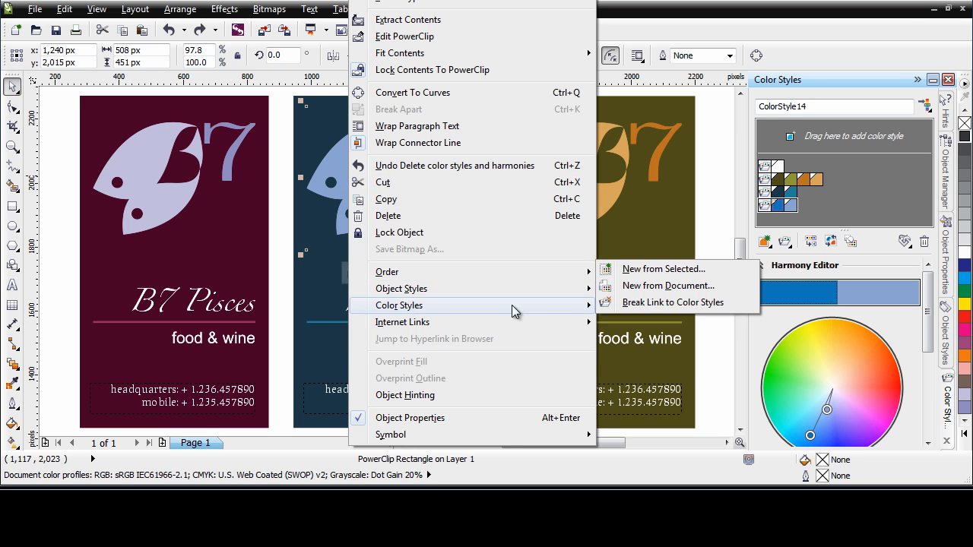
{"action": "left_click", "coordinate": [698, 304]}
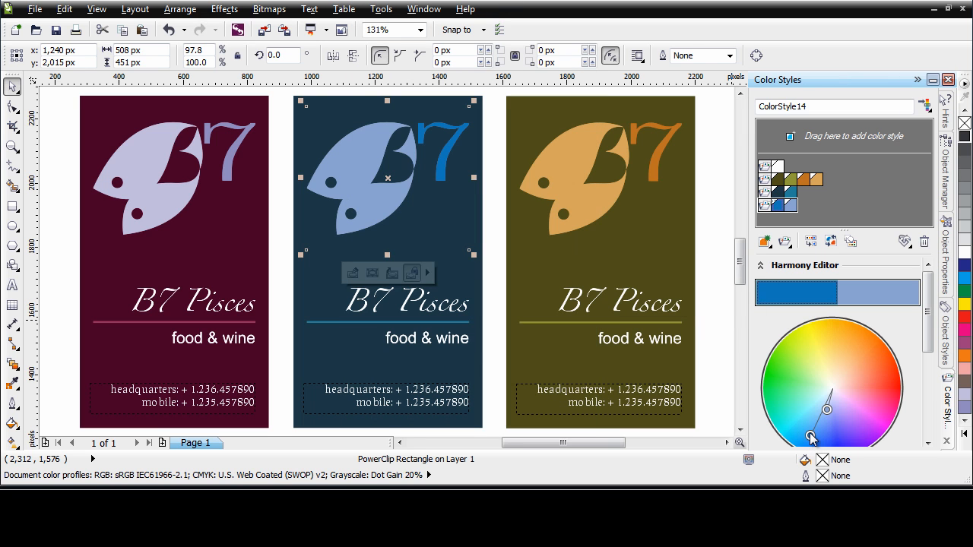
- Try shifting the unlinked blue logo harmony toward cyan, and delete that harmony from the color styles
{"action": "left_click_drag", "start_coordinate": [810, 437], "coordinate": [783, 408]}
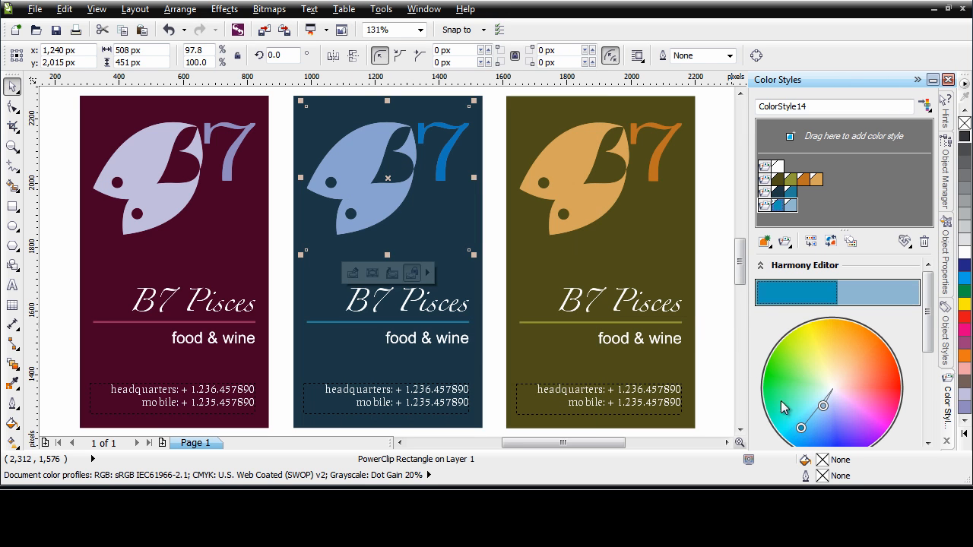
{"action": "left_click", "coordinate": [718, 266]}
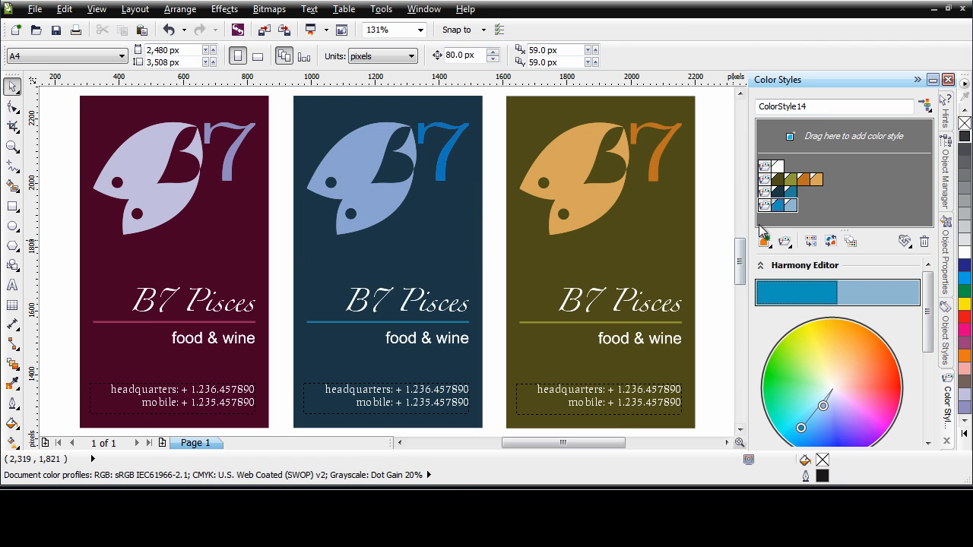
{"action": "key", "text": "ctrl+z"}
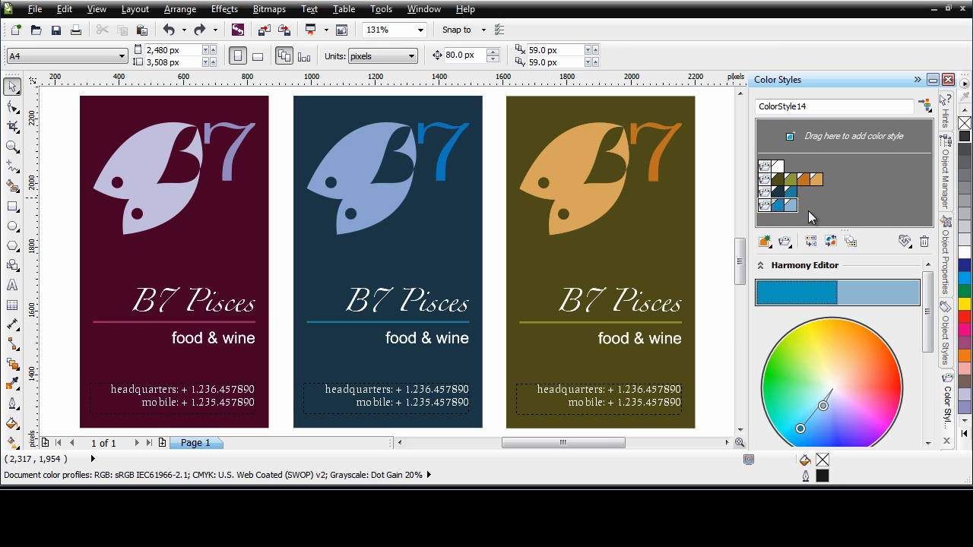
{"action": "left_click", "coordinate": [925, 241]}
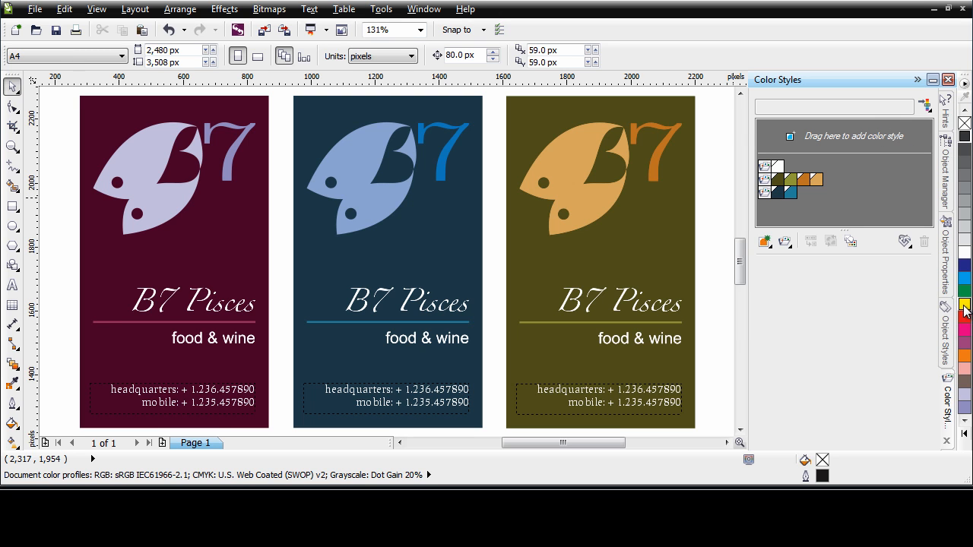
- Add a yellow palette color and the middle card logo's two blues as separate, ungrouped color styles
{"action": "left_click_drag", "start_coordinate": [964, 304], "coordinate": [862, 156]}
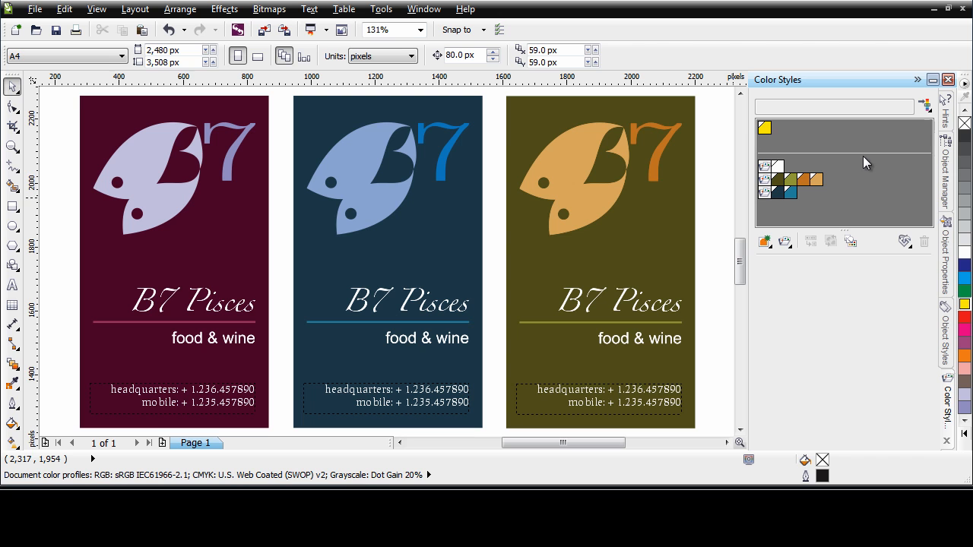
{"action": "left_click_drag", "start_coordinate": [378, 202], "coordinate": [812, 139]}
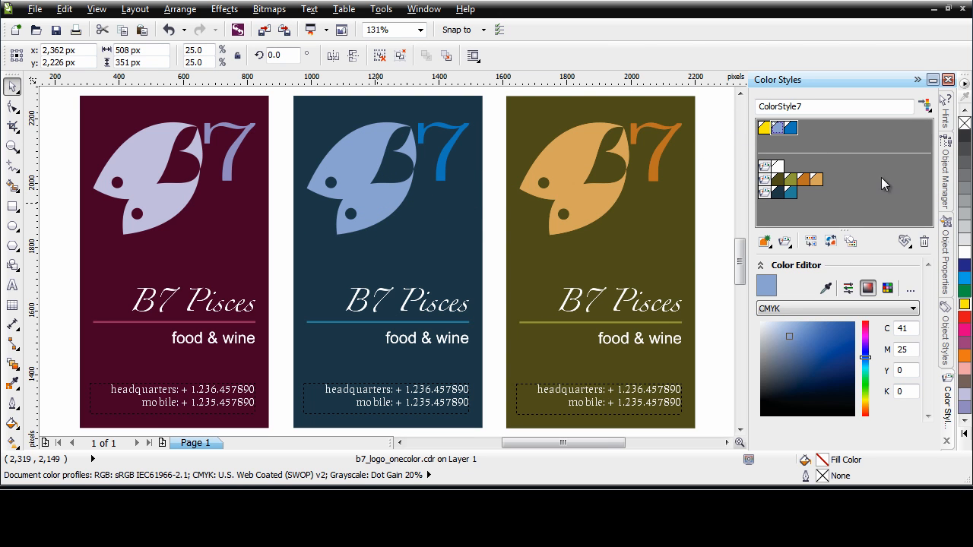
{"action": "left_click", "coordinate": [830, 132]}
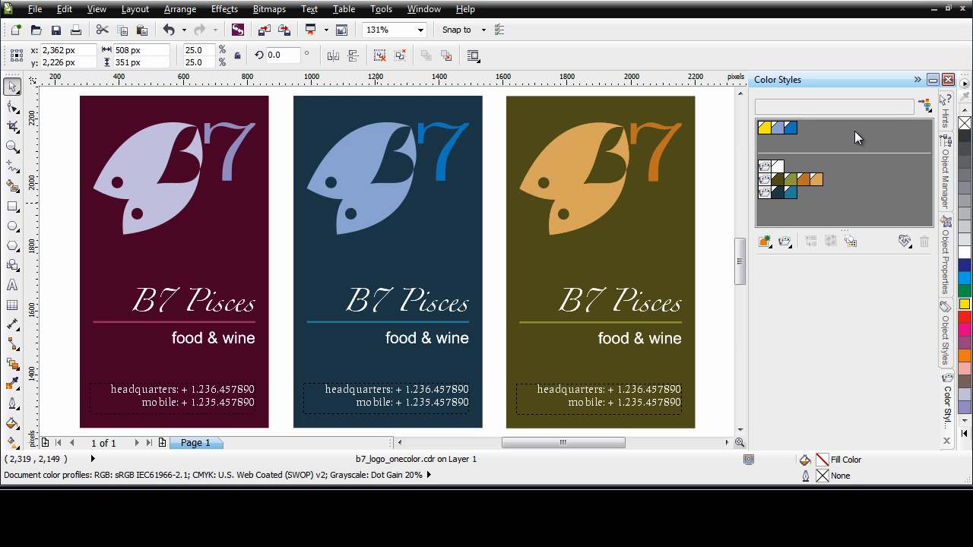
- Create a new blank color style and recolor it visually to a muted violet-blue
{"action": "left_click", "coordinate": [768, 245]}
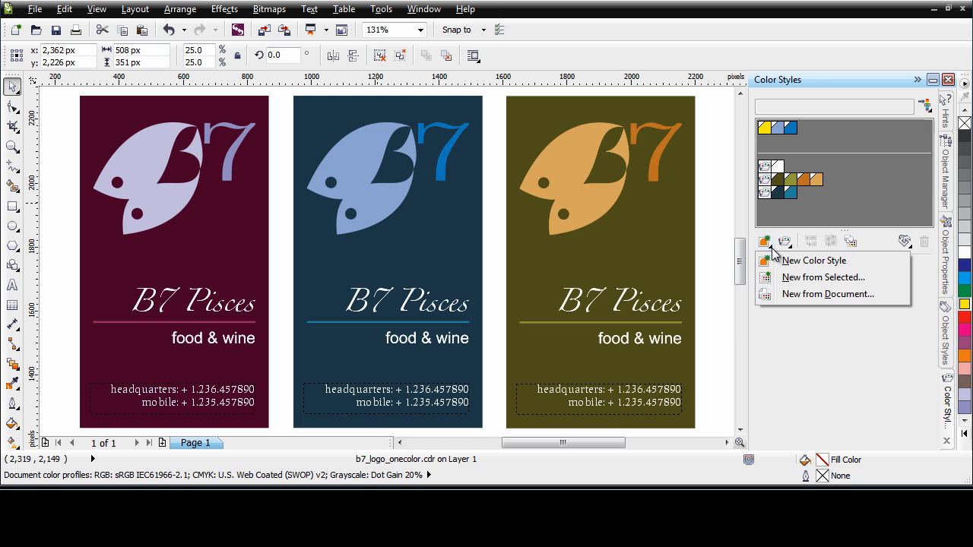
{"action": "left_click", "coordinate": [814, 262]}
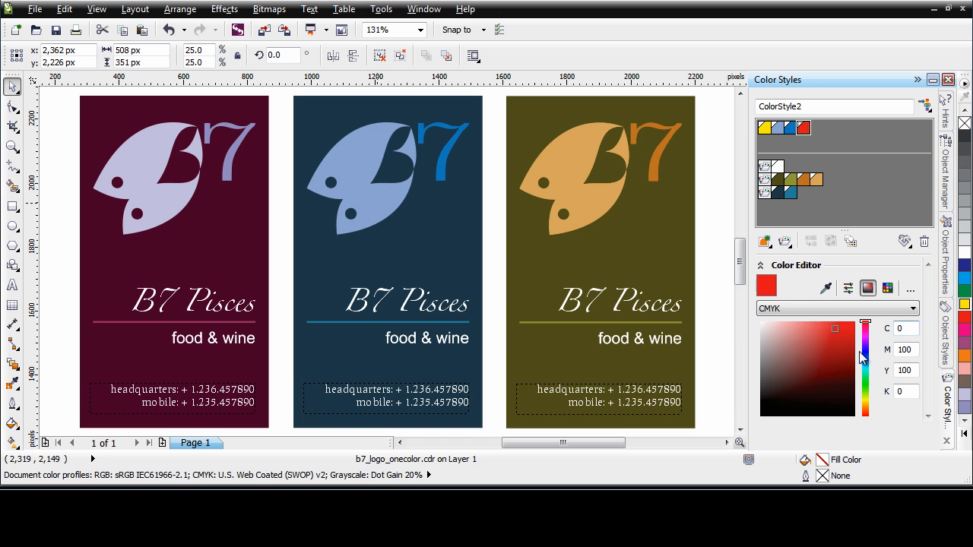
{"action": "left_click_drag", "start_coordinate": [835, 330], "coordinate": [801, 370]}
{"action": "left_click_drag", "start_coordinate": [866, 324], "coordinate": [866, 352]}
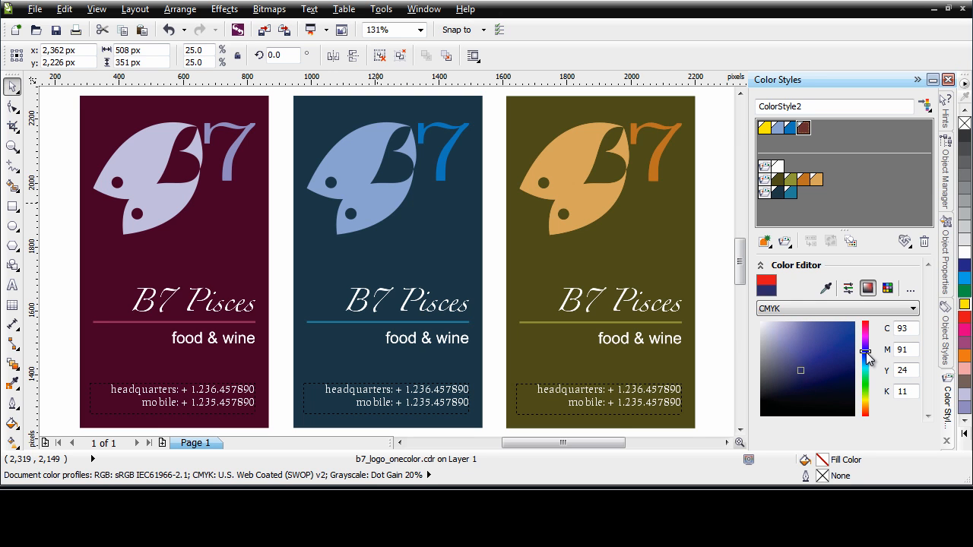
{"action": "left_click_drag", "start_coordinate": [800, 372], "coordinate": [797, 339]}
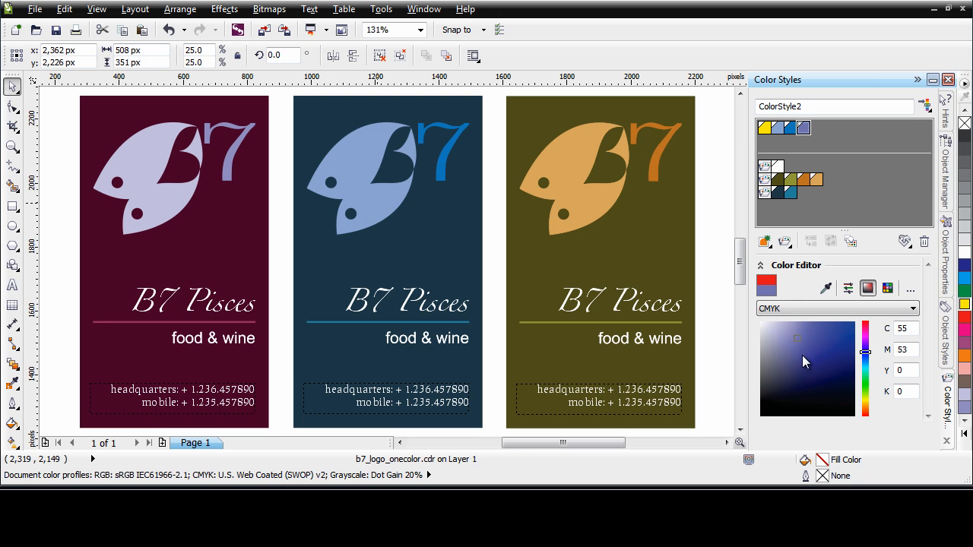
- Set the new color style's CMYK values to C 62, M 0 and Y 22 for a turquoise
{"action": "left_click_drag", "start_coordinate": [911, 329], "coordinate": [897, 328]}
{"action": "type", "text": "62"}
{"action": "key", "text": "Tab"}
{"action": "type", "text": "0"}
{"action": "key", "text": "Tab"}
{"action": "type", "text": "22"}
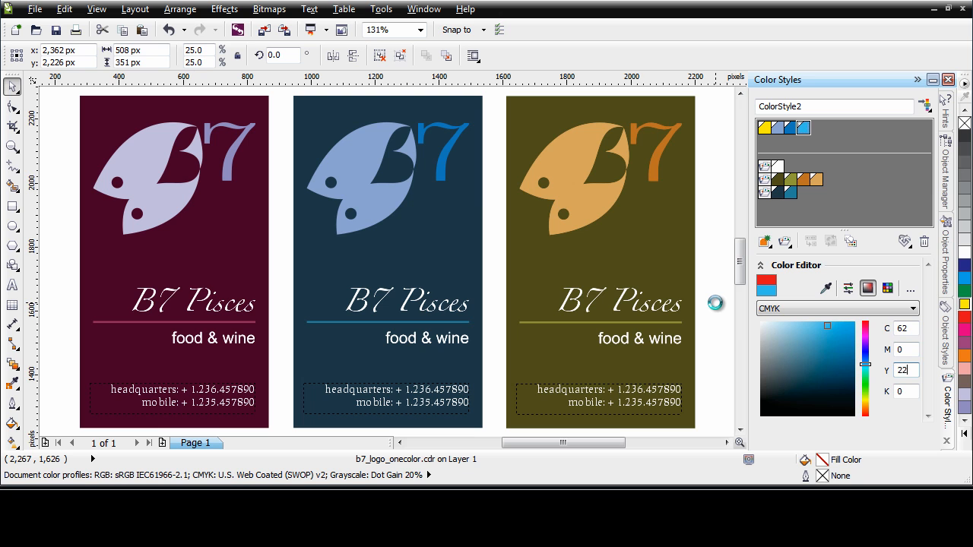
{"action": "key", "text": "Return"}
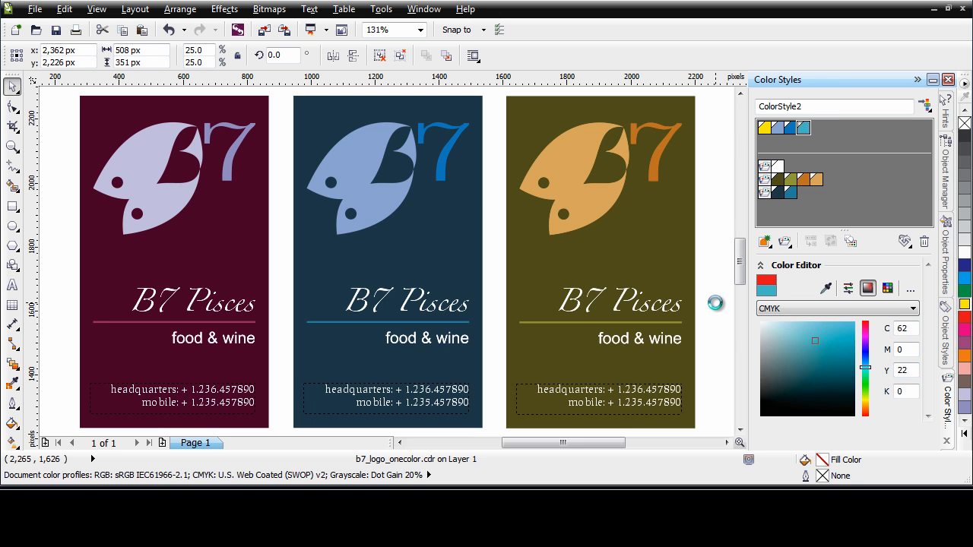
{"action": "left_click", "coordinate": [825, 131]}
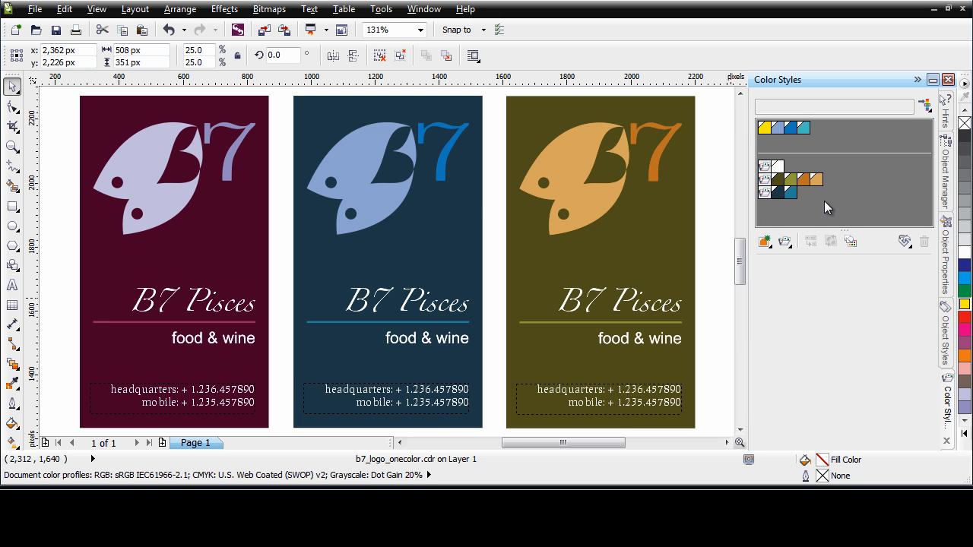
- Create a new empty color harmony and move the turquoise color style into it
{"action": "left_click", "coordinate": [791, 248]}
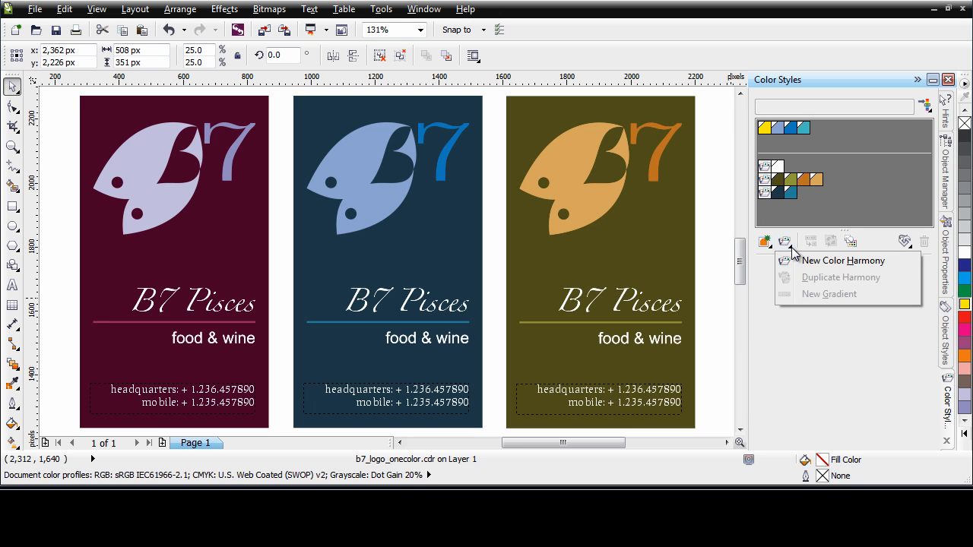
{"action": "left_click", "coordinate": [821, 262]}
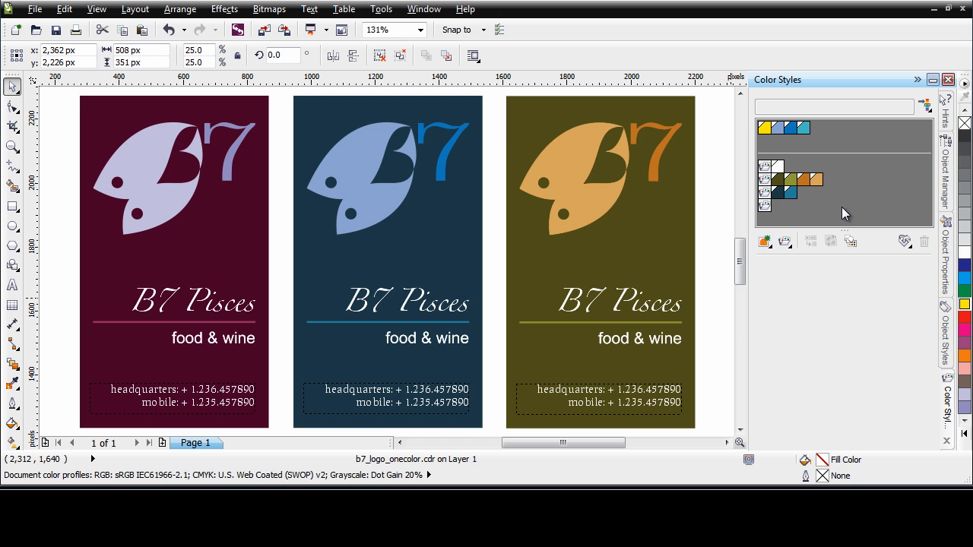
{"action": "left_click", "coordinate": [804, 127]}
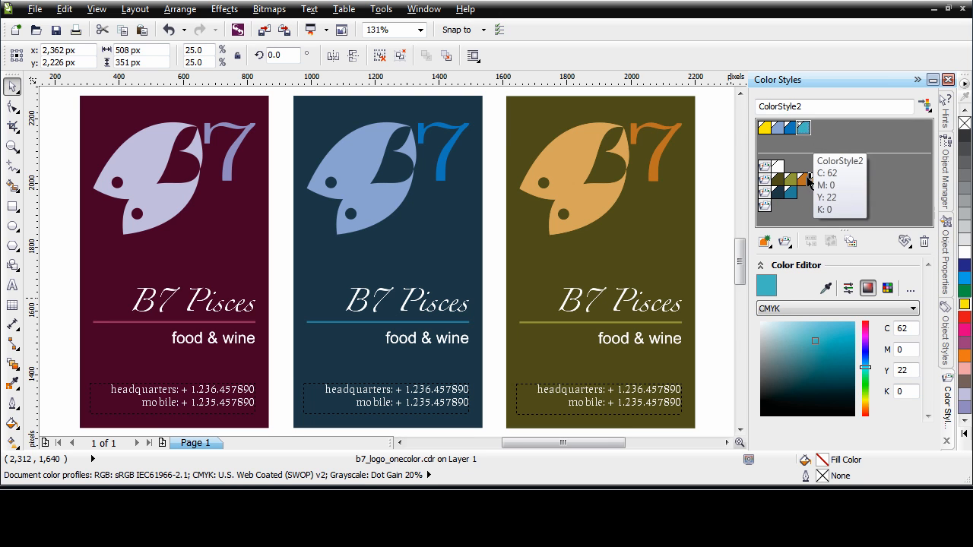
{"action": "left_click_drag", "start_coordinate": [787, 213], "coordinate": [780, 206]}
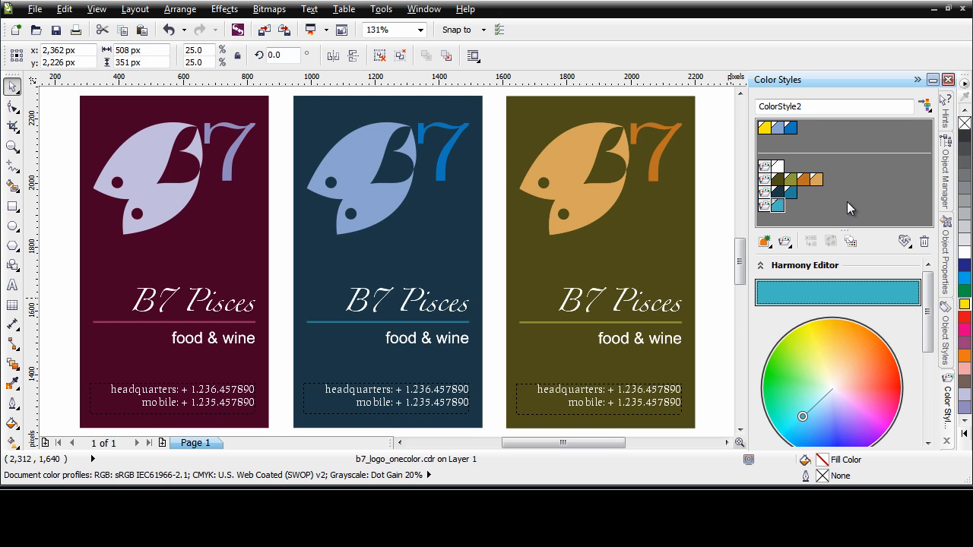
- Start a new gradient from the turquoise style with 5 colors and a shade similarity of 4
{"action": "left_click", "coordinate": [790, 249]}
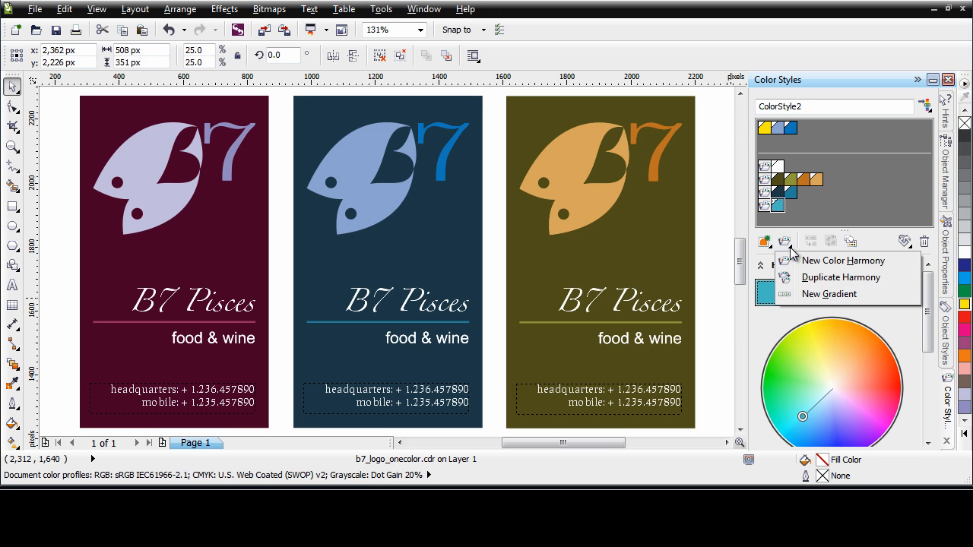
{"action": "left_click", "coordinate": [843, 299]}
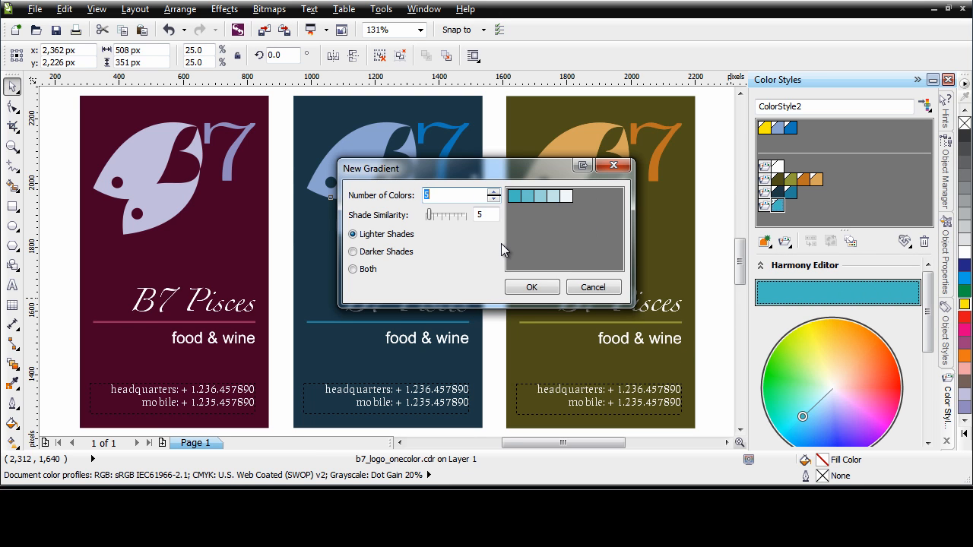
{"action": "mouse_move", "coordinate": [572, 196]}
{"action": "left_click", "coordinate": [494, 192]}
{"action": "left_click", "coordinate": [495, 191]}
{"action": "left_click", "coordinate": [495, 192]}
{"action": "left_click", "coordinate": [495, 192]}
{"action": "left_click", "coordinate": [495, 199]}
{"action": "left_click", "coordinate": [495, 198]}
{"action": "left_click", "coordinate": [494, 198]}
{"action": "left_click", "coordinate": [495, 198]}
{"action": "left_click", "coordinate": [495, 191]}
{"action": "left_click_drag", "start_coordinate": [431, 216], "coordinate": [463, 218]}
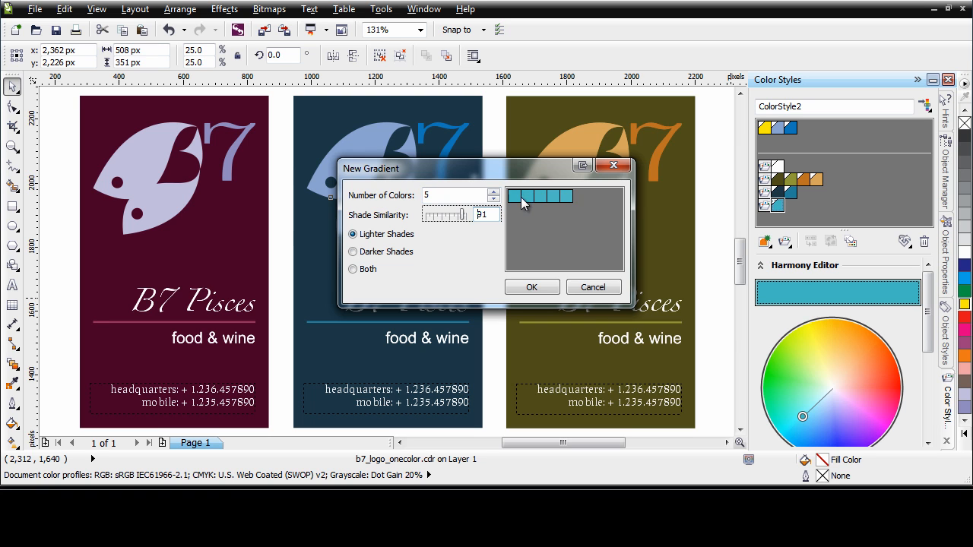
{"action": "left_click_drag", "start_coordinate": [464, 218], "coordinate": [426, 219]}
{"action": "left_click_drag", "start_coordinate": [426, 219], "coordinate": [428, 215]}
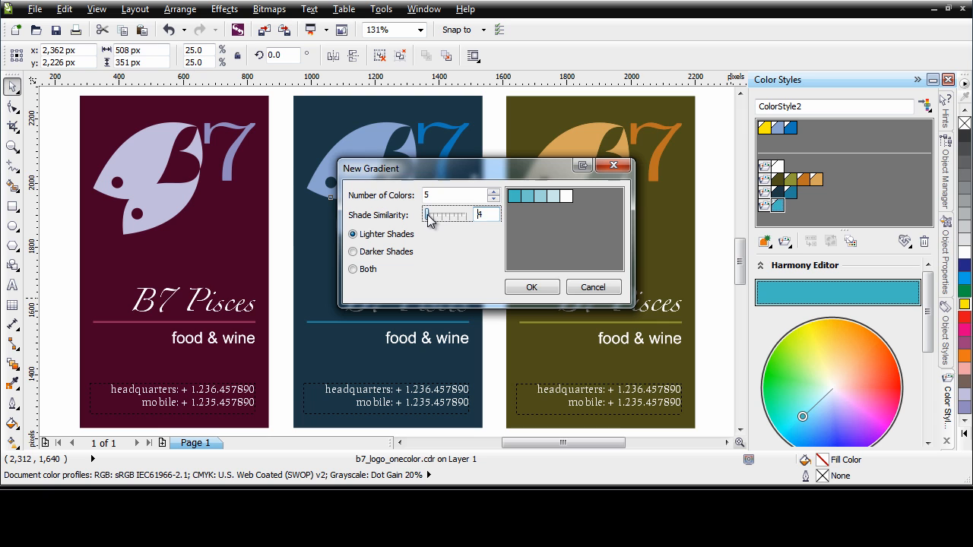
- Preview darker shades and both directions for the turquoise gradient, and create it with lighter shades
{"action": "left_click", "coordinate": [390, 256]}
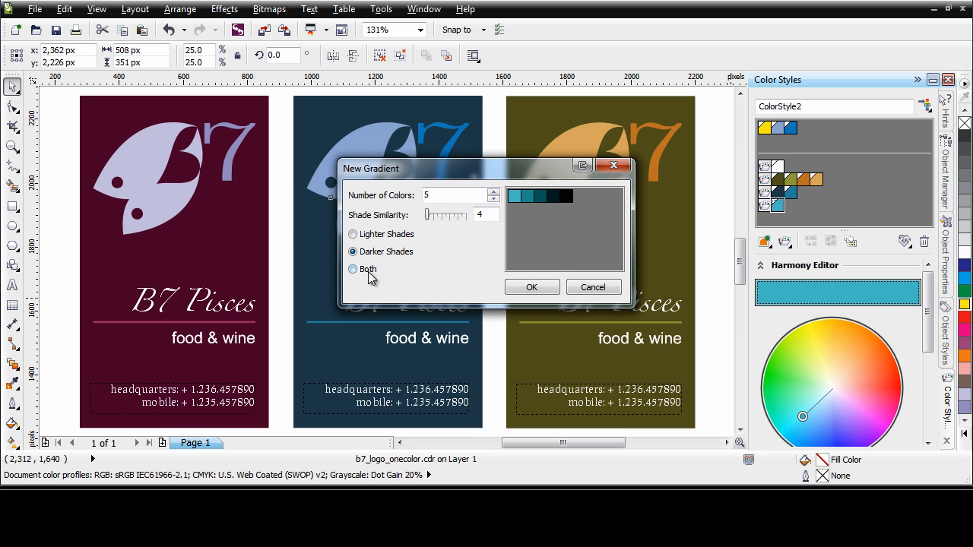
{"action": "left_click", "coordinate": [369, 271]}
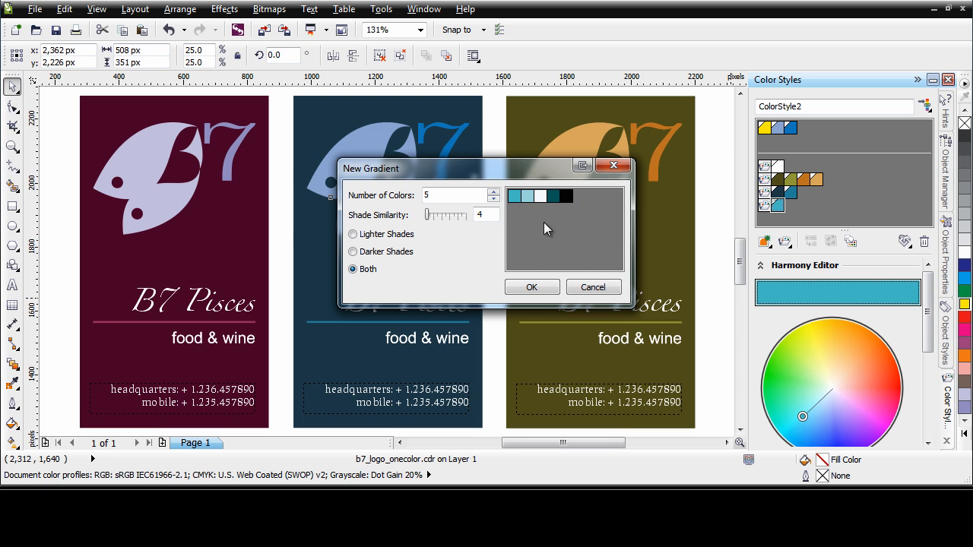
{"action": "left_click", "coordinate": [397, 237]}
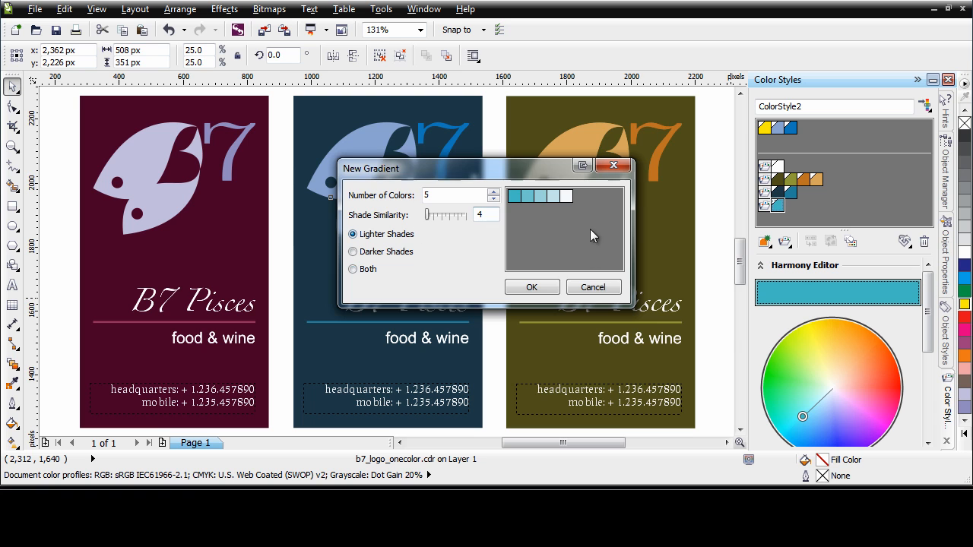
{"action": "left_click", "coordinate": [531, 289]}
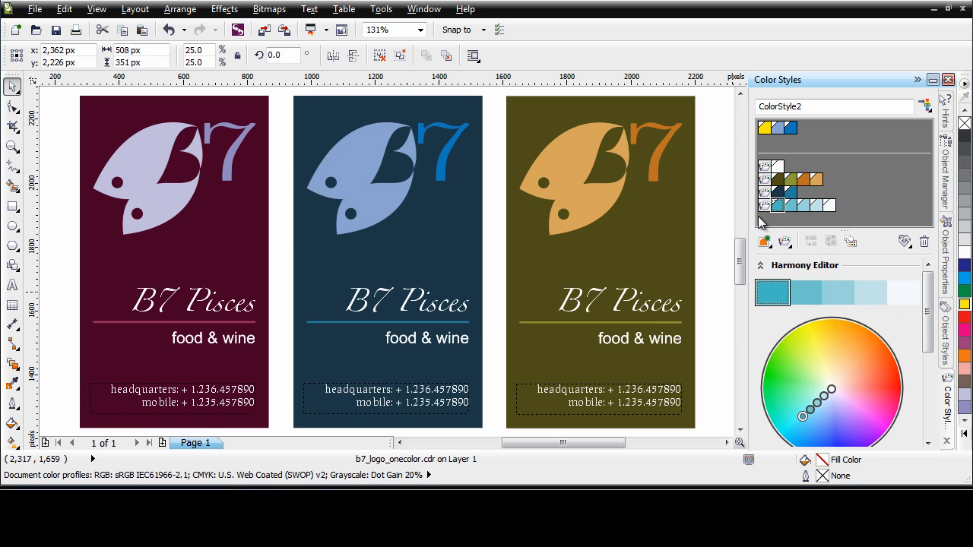
- Undo the last change, and apply the base turquoise to the middle card's 7 and line and the gradient's third shade to the fish
{"action": "key", "text": "ctrl+z"}
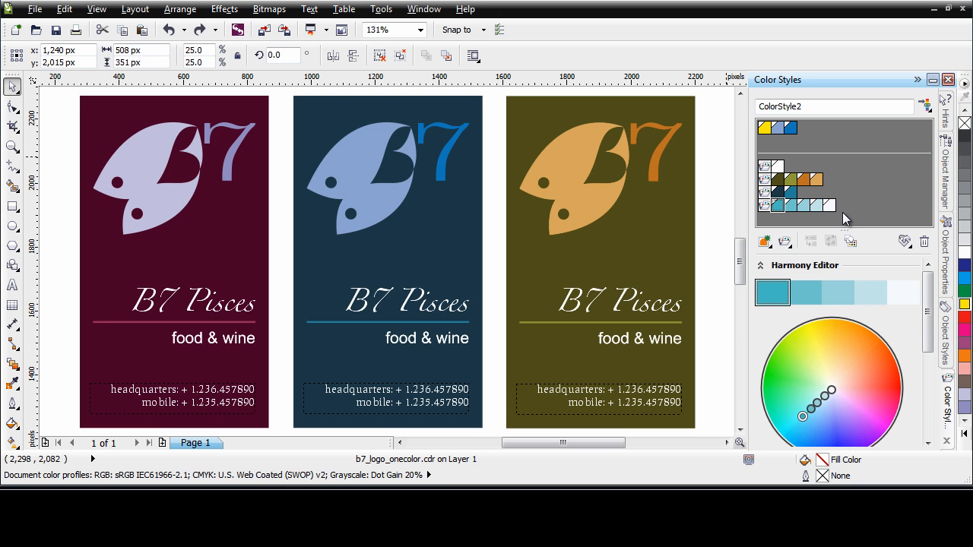
{"action": "left_click", "coordinate": [778, 207]}
{"action": "left_click_drag", "start_coordinate": [779, 207], "coordinate": [444, 179]}
{"action": "left_click_drag", "start_coordinate": [777, 205], "coordinate": [452, 326]}
{"action": "left_click_drag", "start_coordinate": [804, 210], "coordinate": [383, 203]}
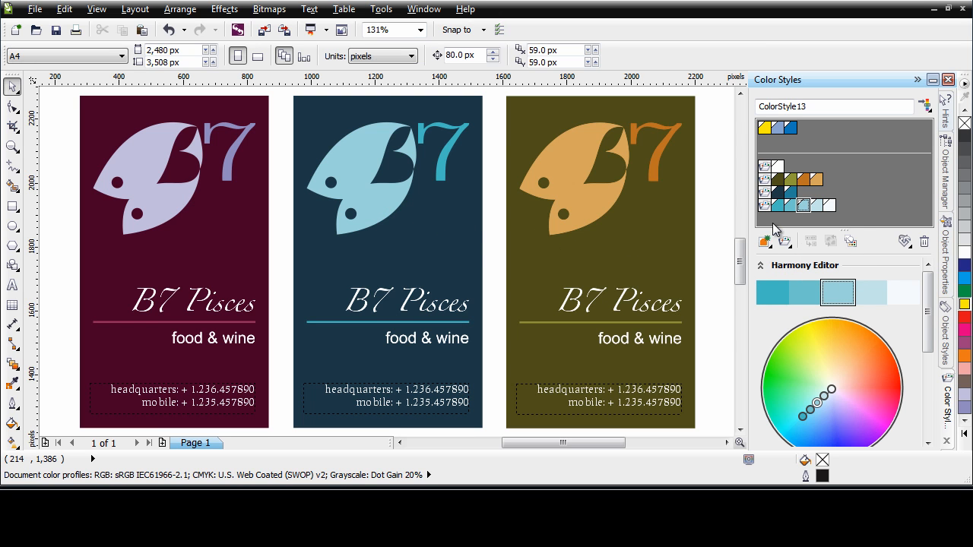
- Select all color styles unused in the document and delete them
{"action": "left_click", "coordinate": [850, 243]}
{"action": "left_click", "coordinate": [850, 243]}
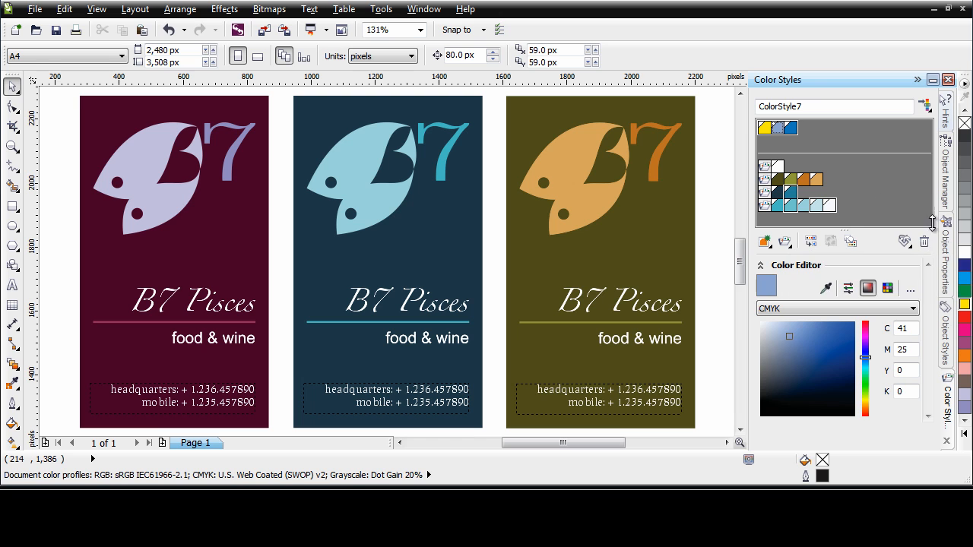
{"action": "left_click", "coordinate": [926, 244]}
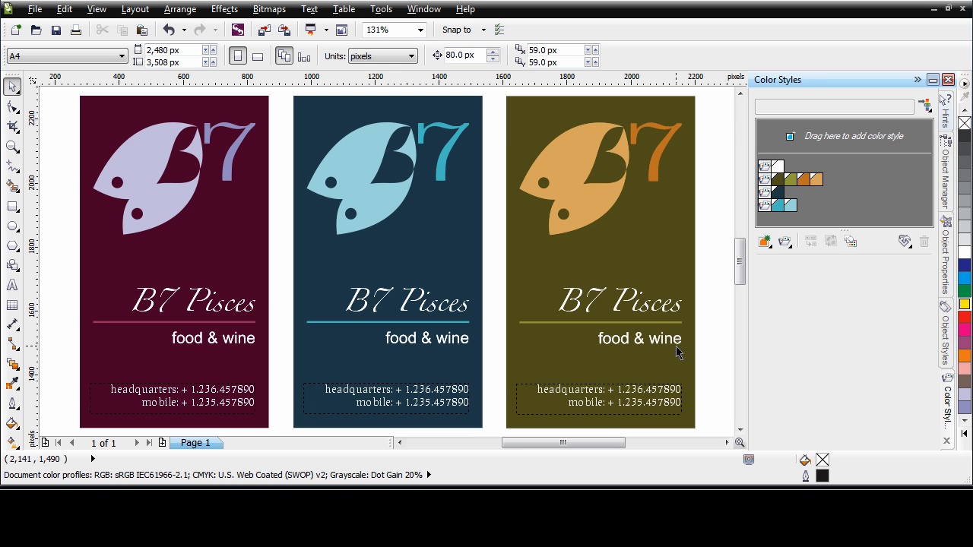
- Shift the middle card's turquoise harmony to magenta for the 7 and line and violet for the fish
{"action": "left_click", "coordinate": [765, 210]}
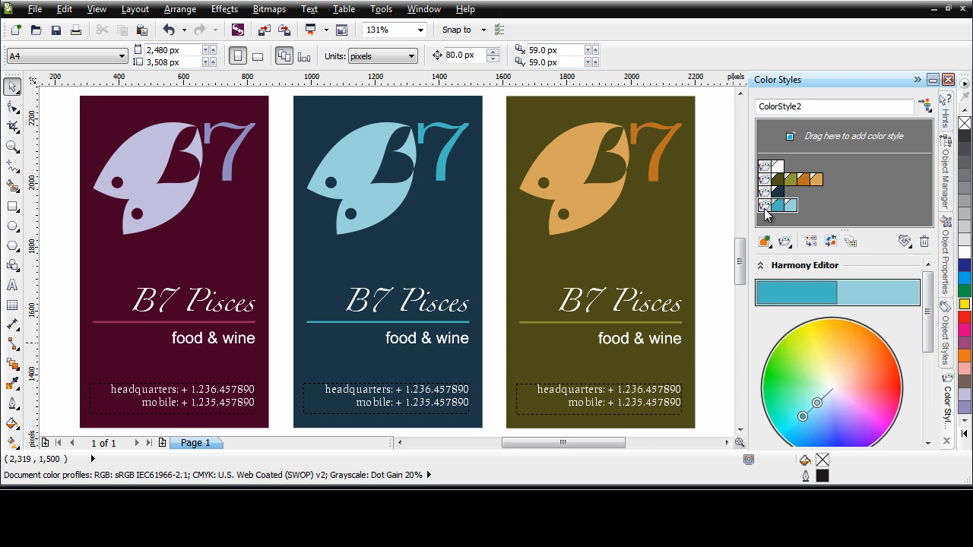
{"action": "left_click_drag", "start_coordinate": [803, 418], "coordinate": [838, 415]}
{"action": "left_click", "coordinate": [822, 435]}
{"action": "left_click", "coordinate": [847, 419]}
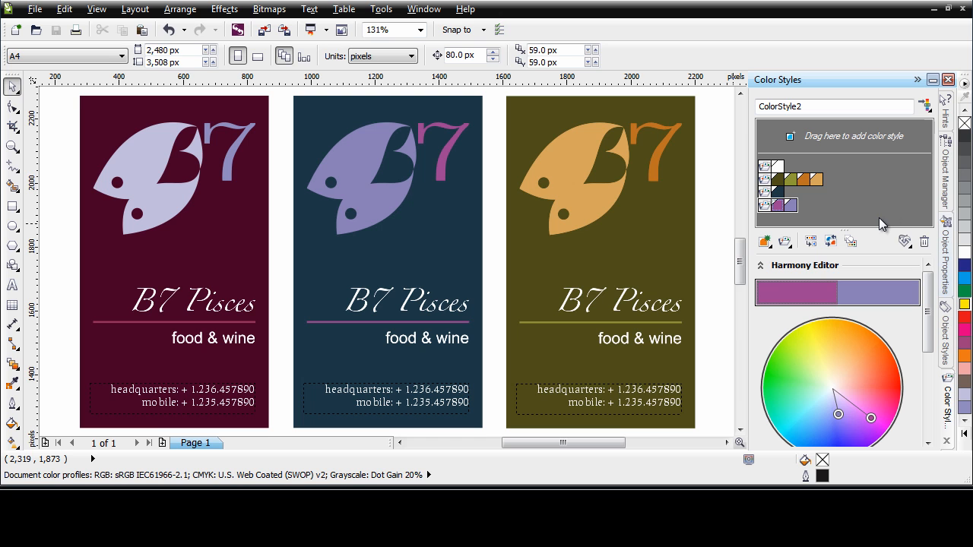
- Export a style sheet named ColorStyle that contains only the document's color styles, leaving out styles, style sets and default object properties
{"action": "left_click", "coordinate": [906, 242]}
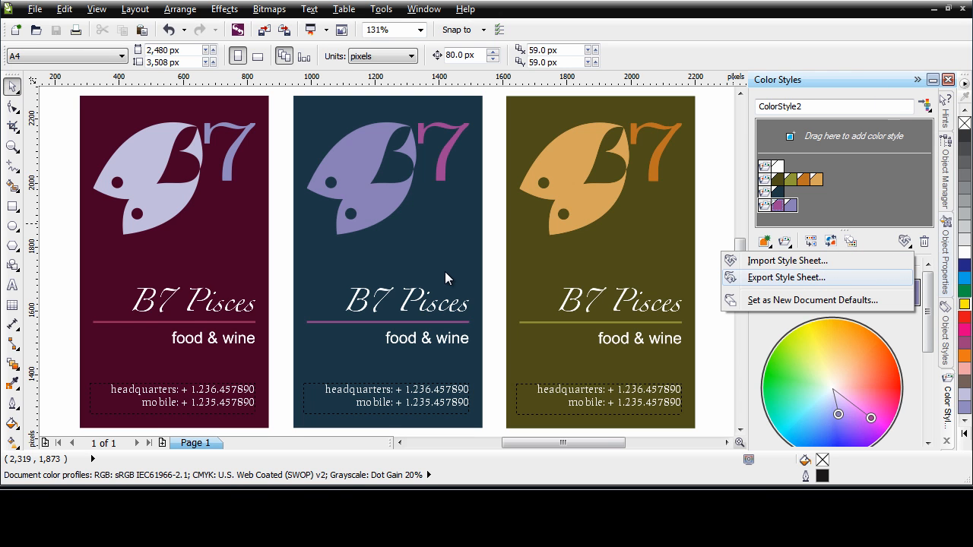
{"action": "key", "text": "Return"}
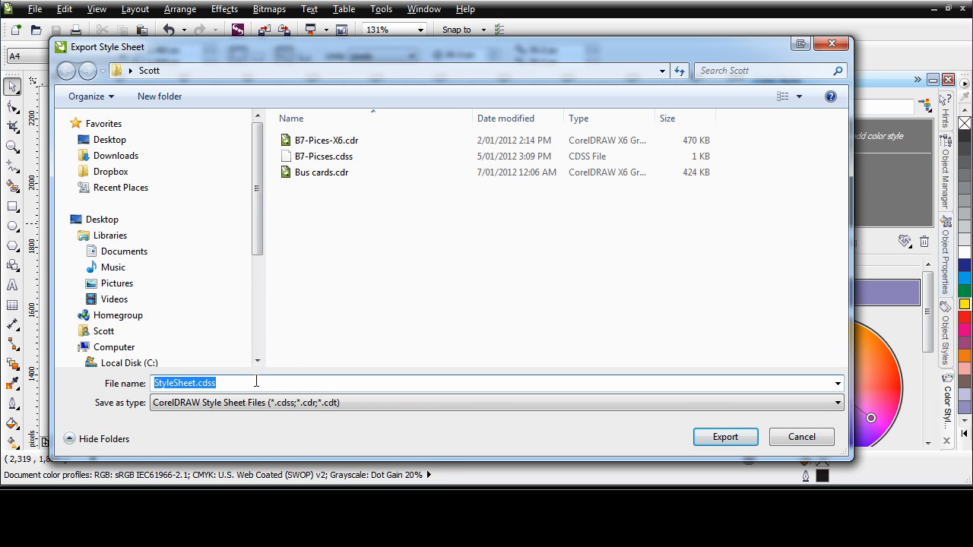
{"action": "type", "text": "ColorStyle"}
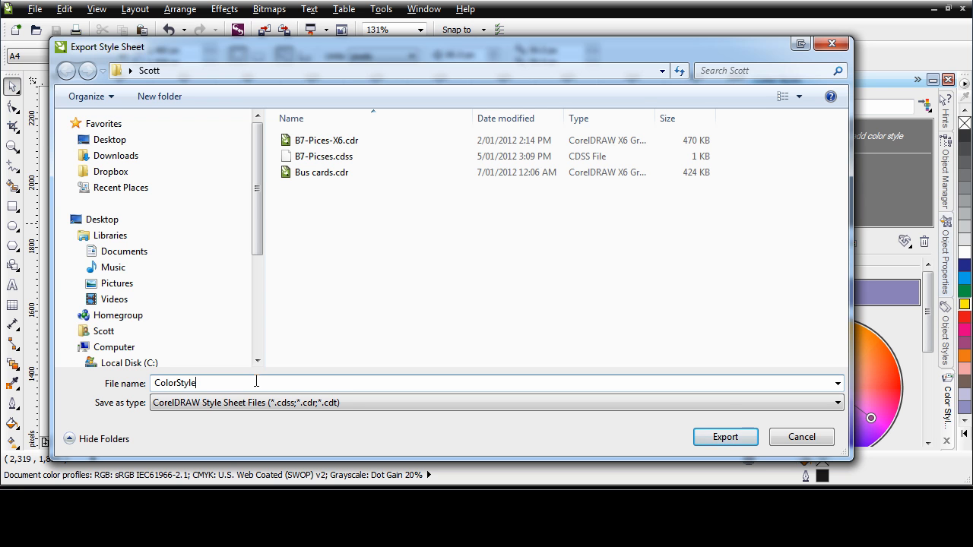
{"action": "left_click", "coordinate": [734, 439]}
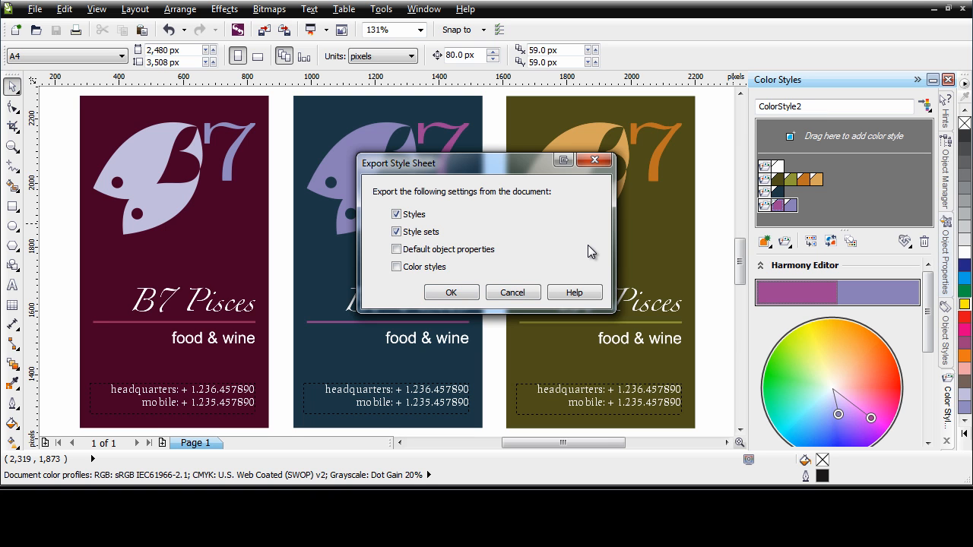
{"action": "left_click", "coordinate": [397, 215]}
{"action": "left_click", "coordinate": [396, 232]}
{"action": "left_click", "coordinate": [396, 267]}
{"action": "left_click", "coordinate": [456, 295]}
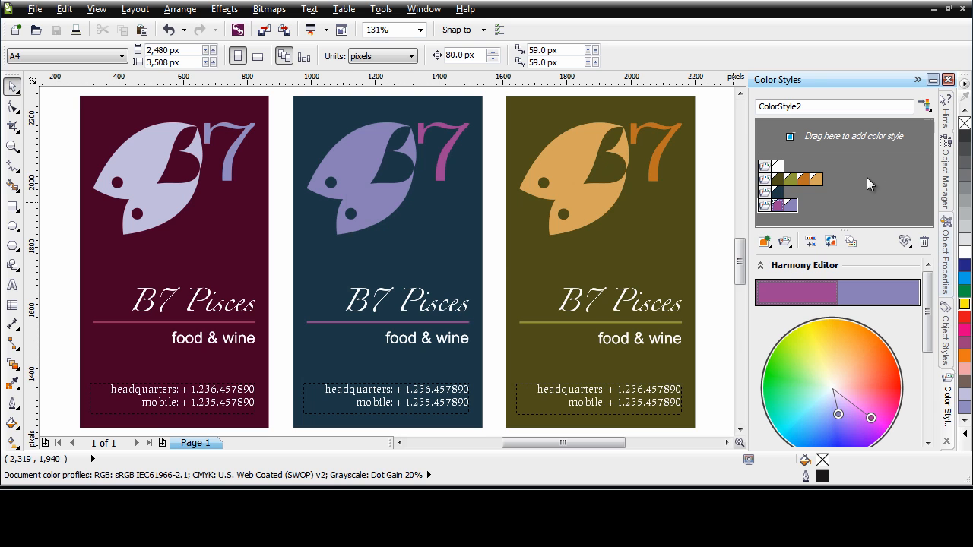
{"action": "left_click", "coordinate": [906, 242]}
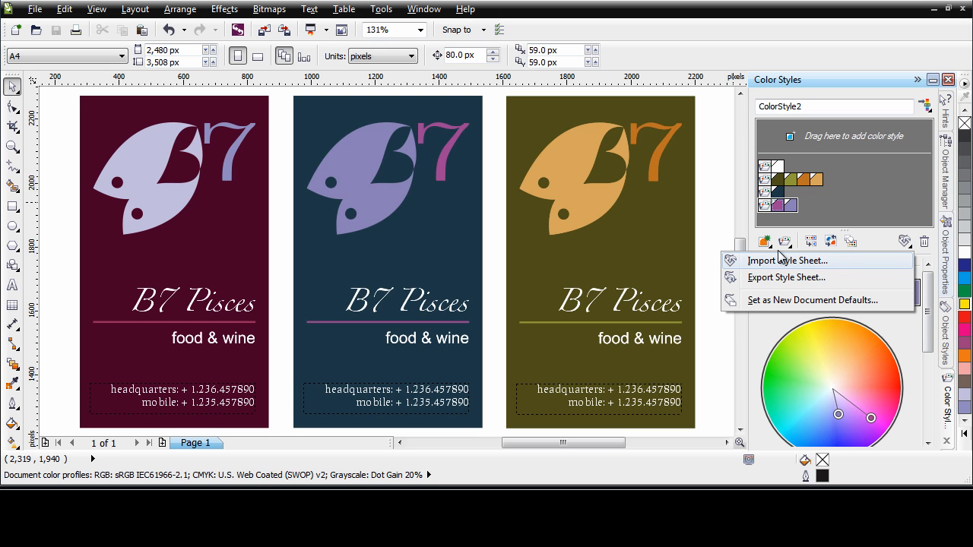
{"action": "left_click", "coordinate": [724, 225]}
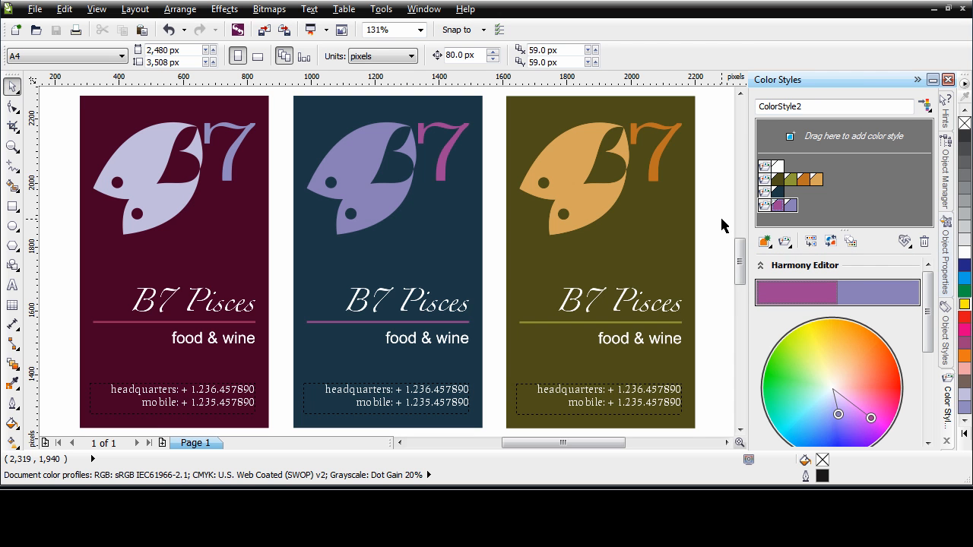